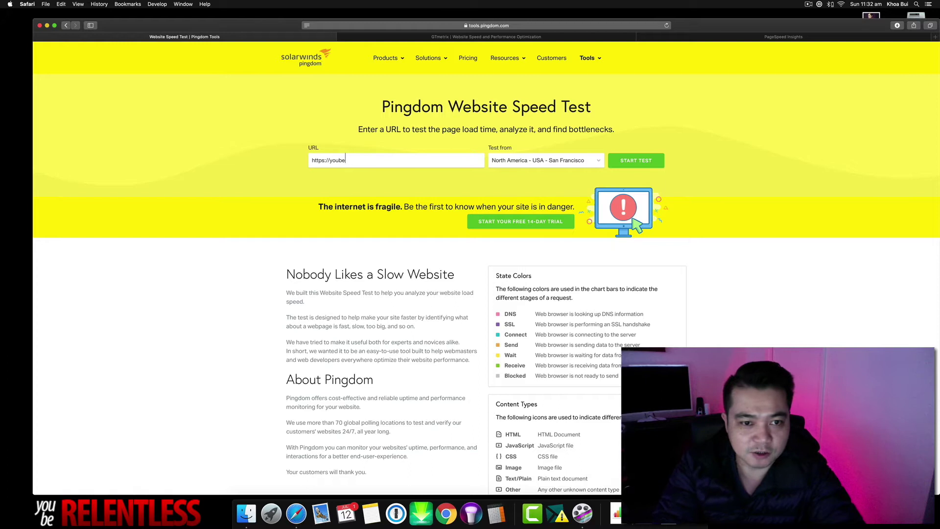
type("com")
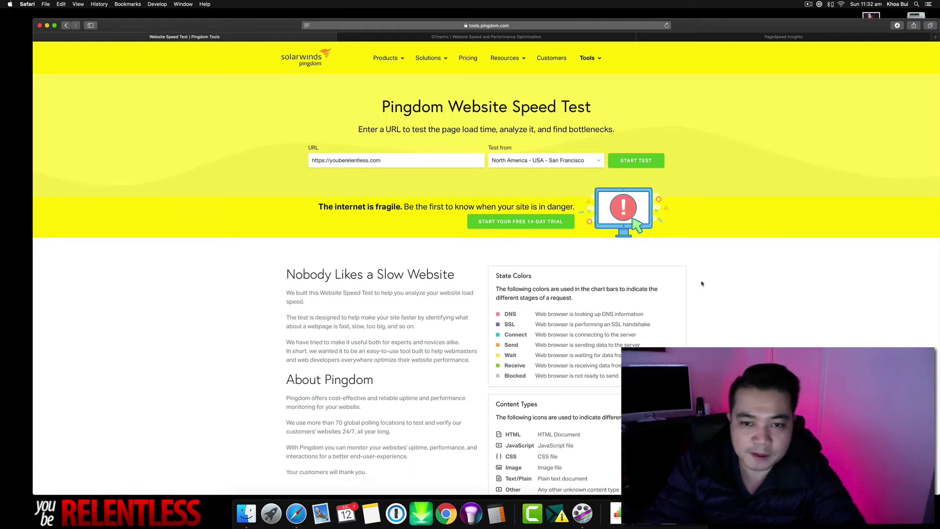
left_click(565, 164)
key("Up")
key("Up")
key("Up")
key("Up")
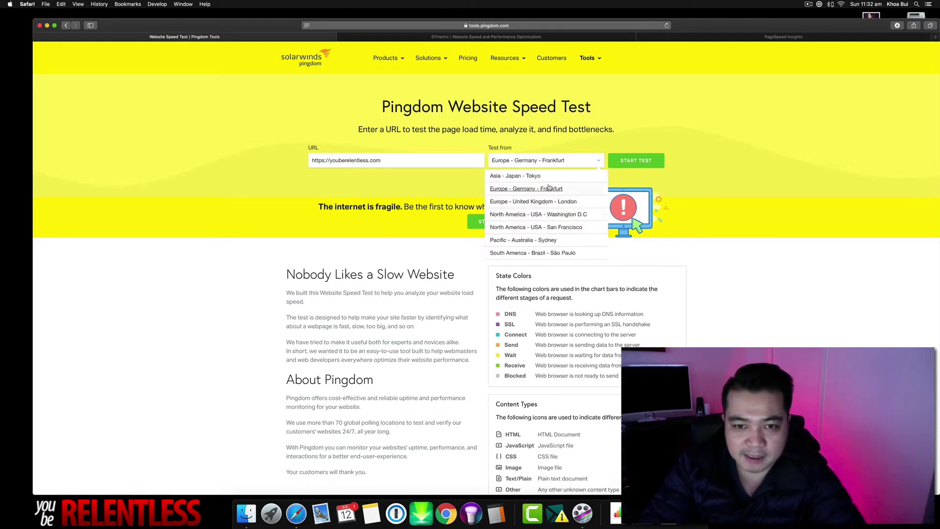
key("Down")
key("Down")
key("Down")
key("Down")
key("Up")
key("Up")
key("Up")
key("Up")
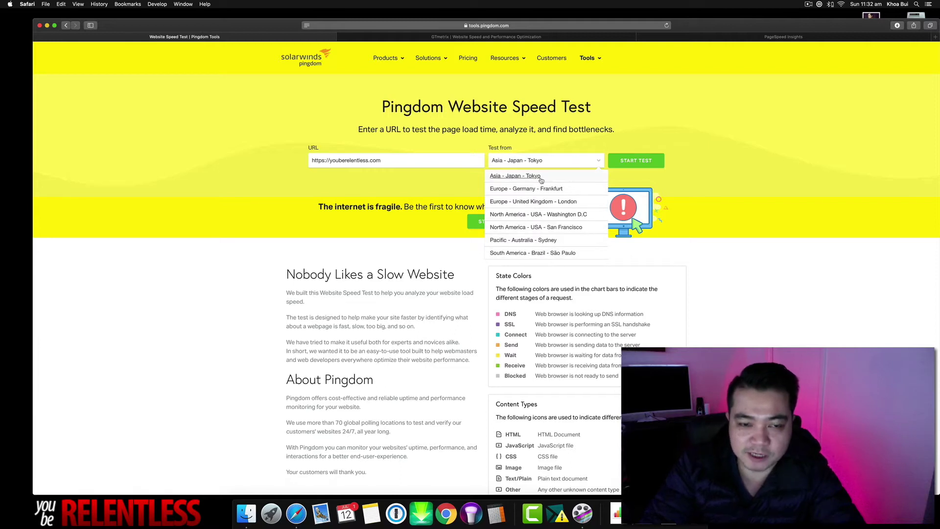
key("Down")
key("Down")
key("Down")
key("Up")
key("Up")
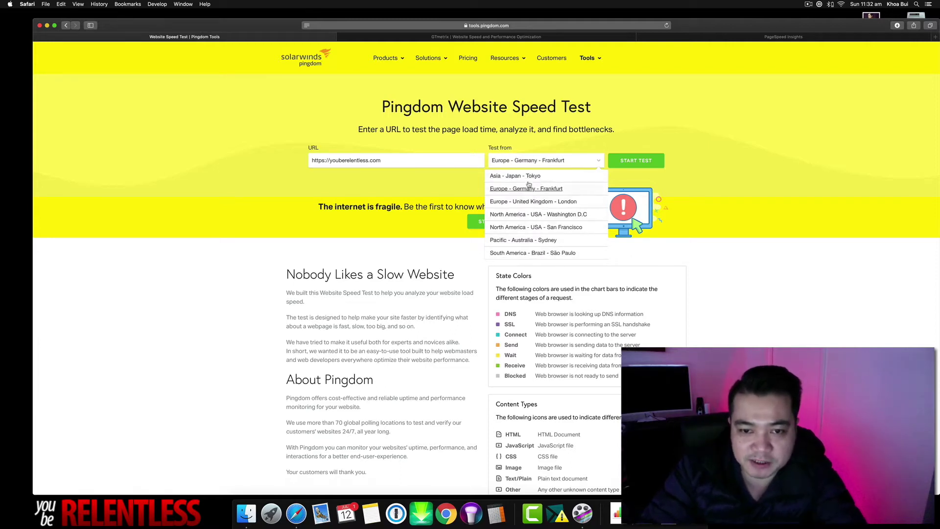
key("Down")
key("Down")
left_click(541, 216)
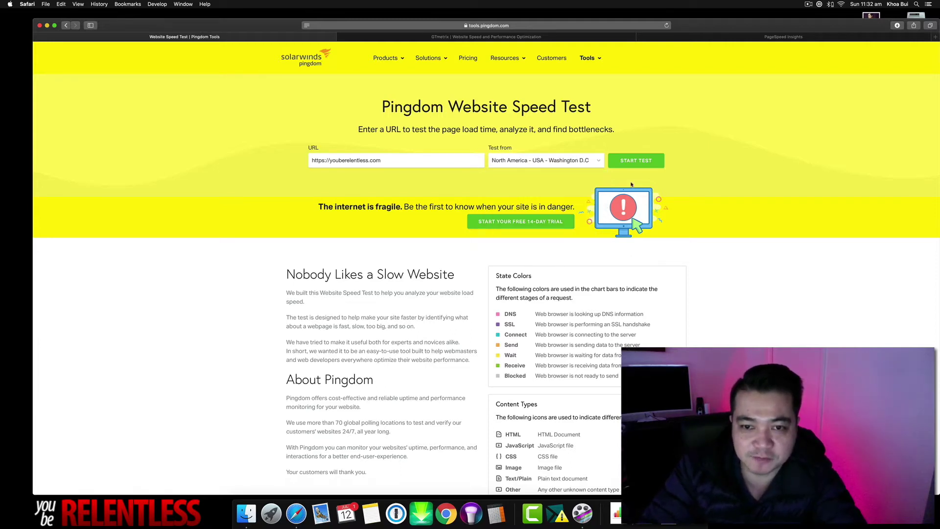
Reselect North America - USA - Washington D.C as the test location and start the Pingdom speed test
left_click(563, 164)
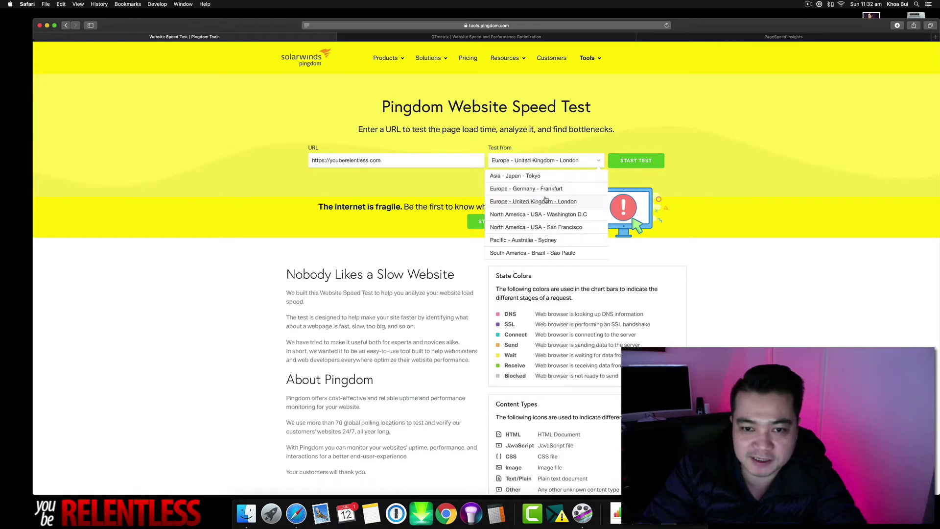
left_click(544, 216)
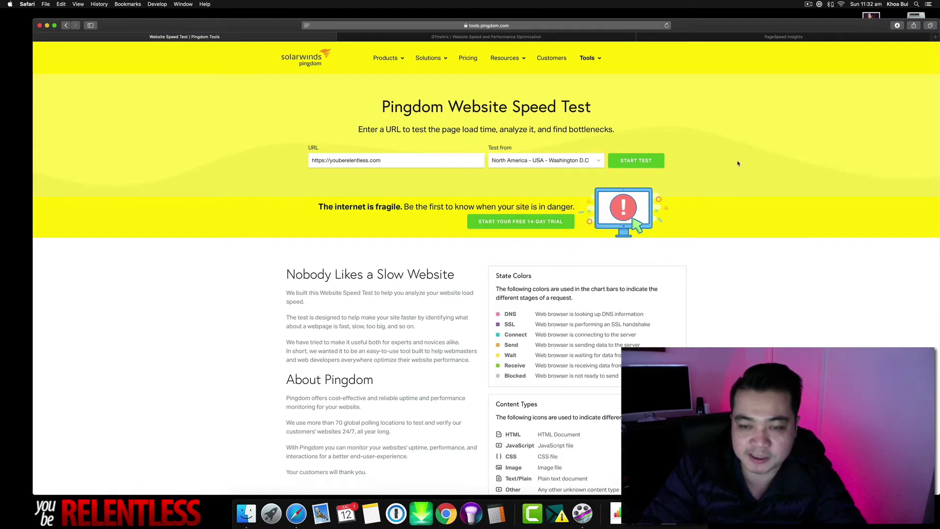
left_click(636, 160)
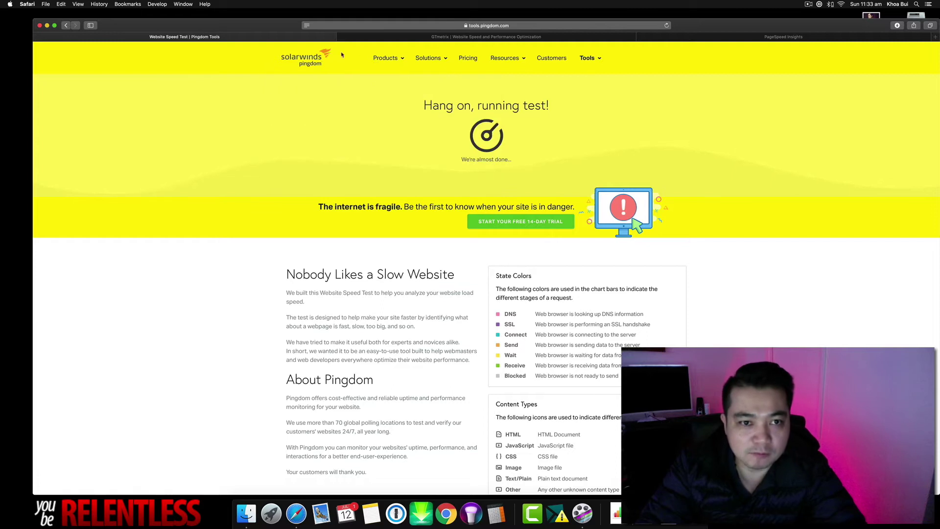
left_click(418, 39)
left_click(440, 199)
type("https")
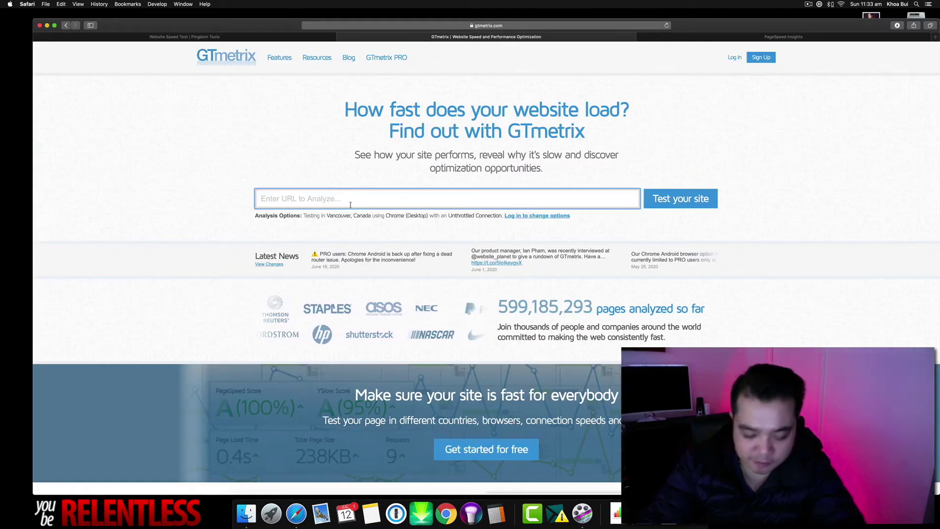
type("://youber")
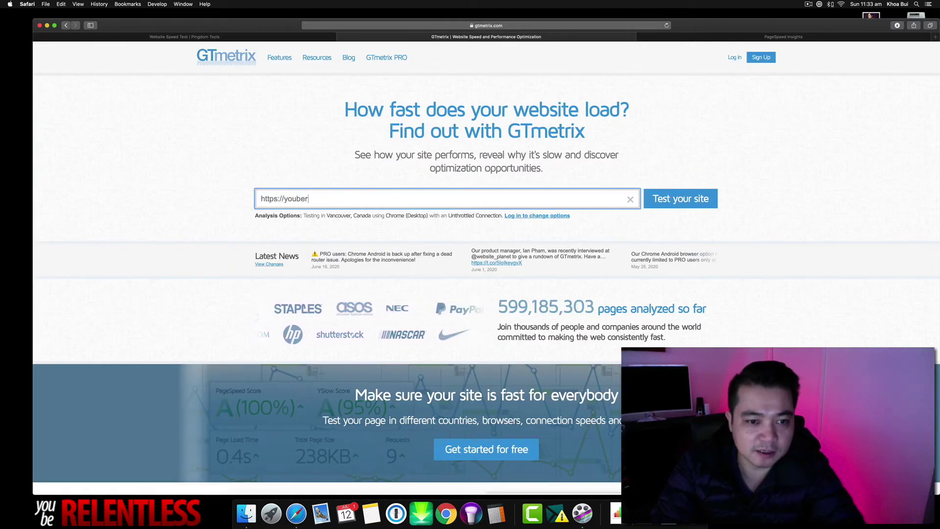
type("elentless.com")
key("Return")
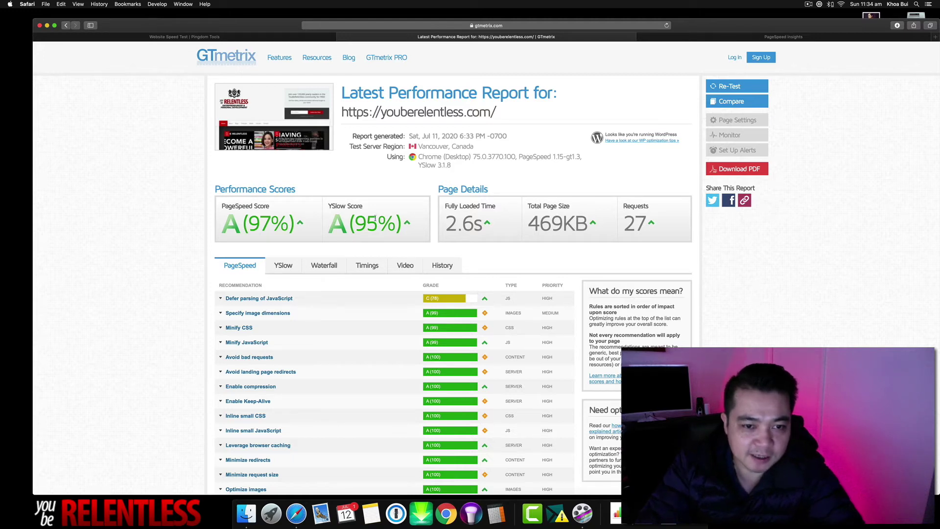
View the report's YSlow recommendations and return to the PageSpeed recommendations
left_click(283, 266)
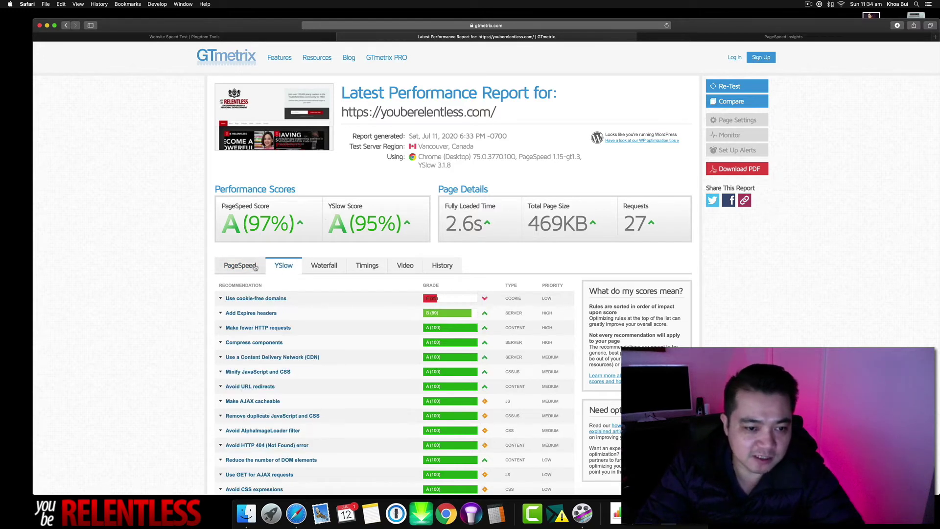
left_click(260, 265)
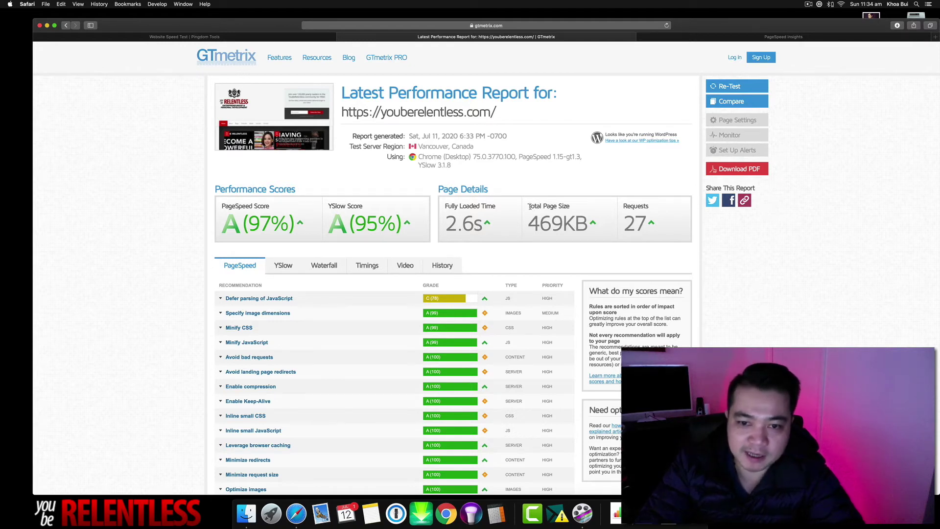
Examine the total page size and the fully loaded time in the report's page details
left_click_drag(530, 206, 584, 207)
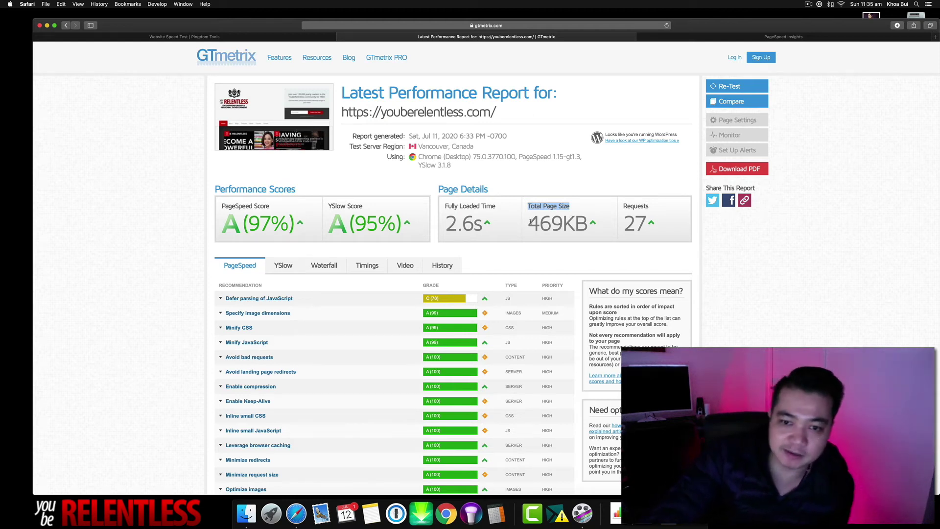
left_click_drag(530, 221, 590, 225)
left_click(547, 226)
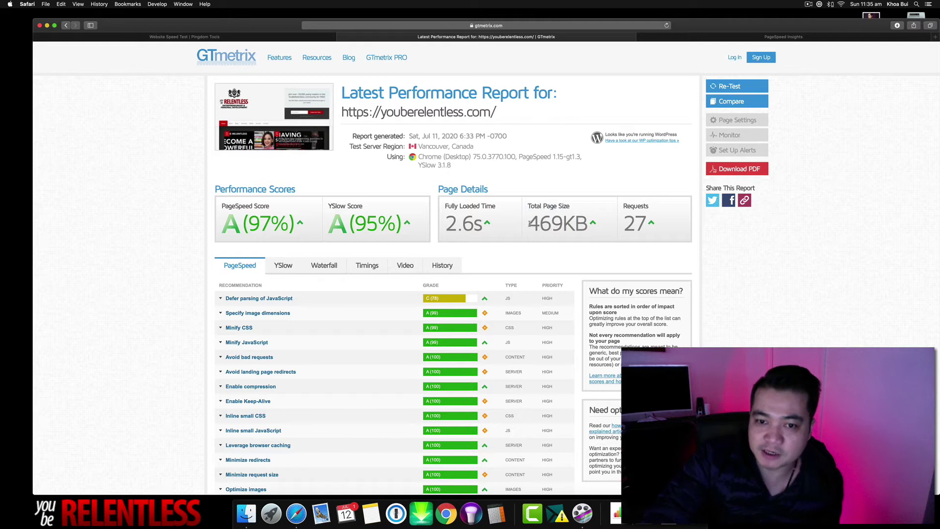
left_click_drag(529, 223, 590, 225)
left_click(477, 226)
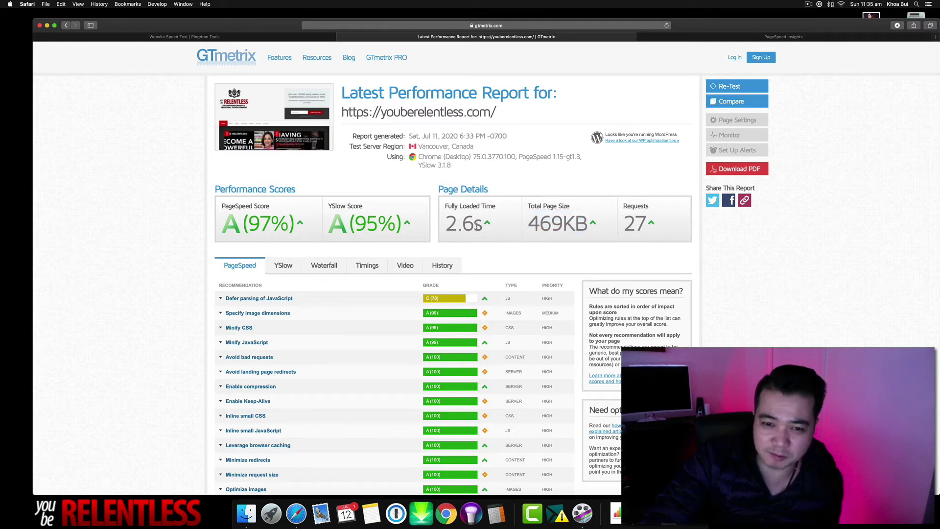
left_click_drag(444, 220, 485, 225)
left_click(448, 232)
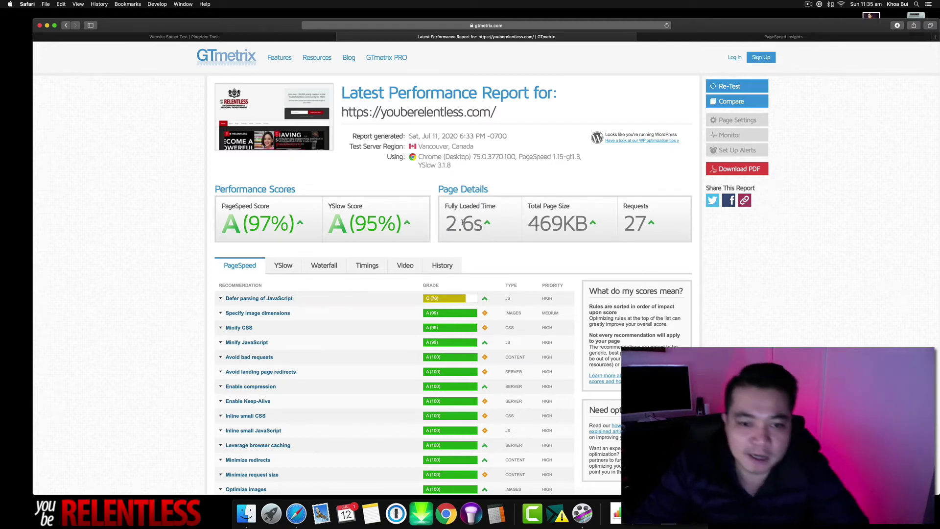
left_click_drag(446, 224, 508, 223)
left_click(476, 224)
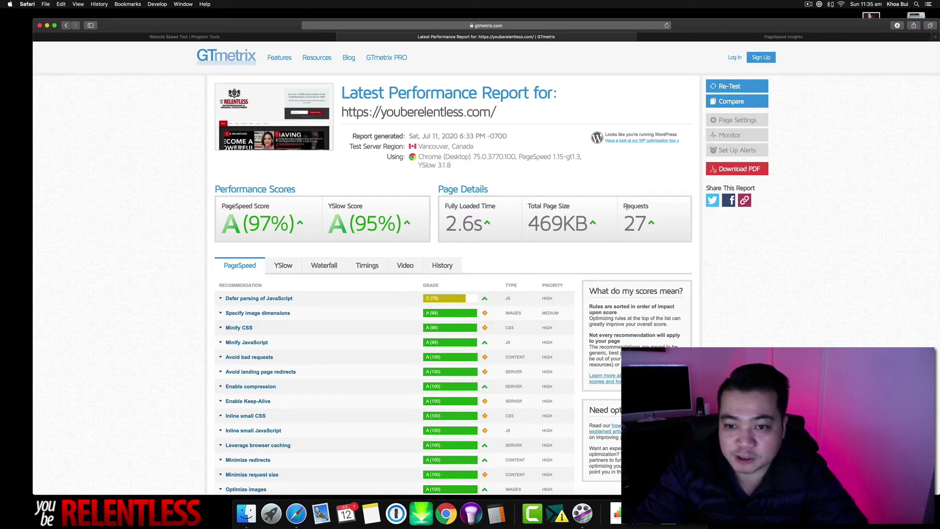
Examine the number of requests in the report's page details
left_click_drag(626, 207, 662, 225)
left_click(711, 256)
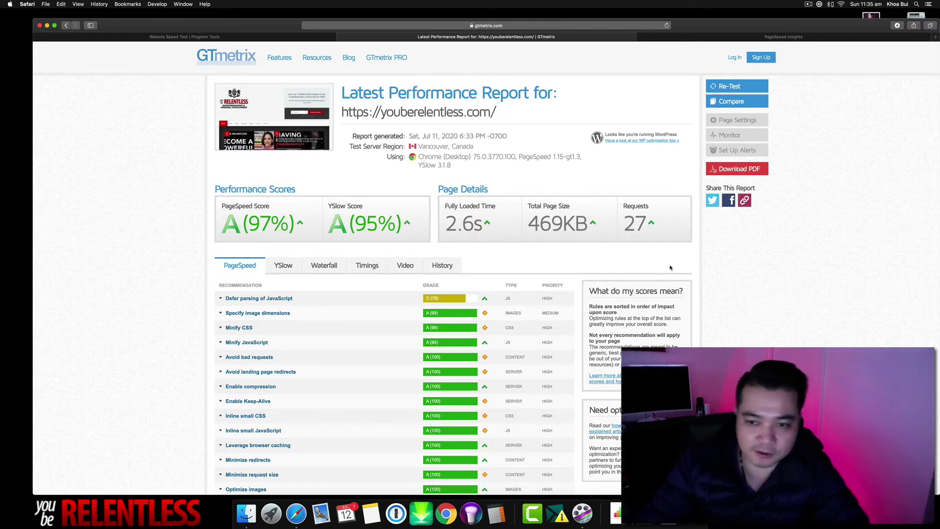
left_click_drag(625, 218, 643, 216)
left_click(752, 252)
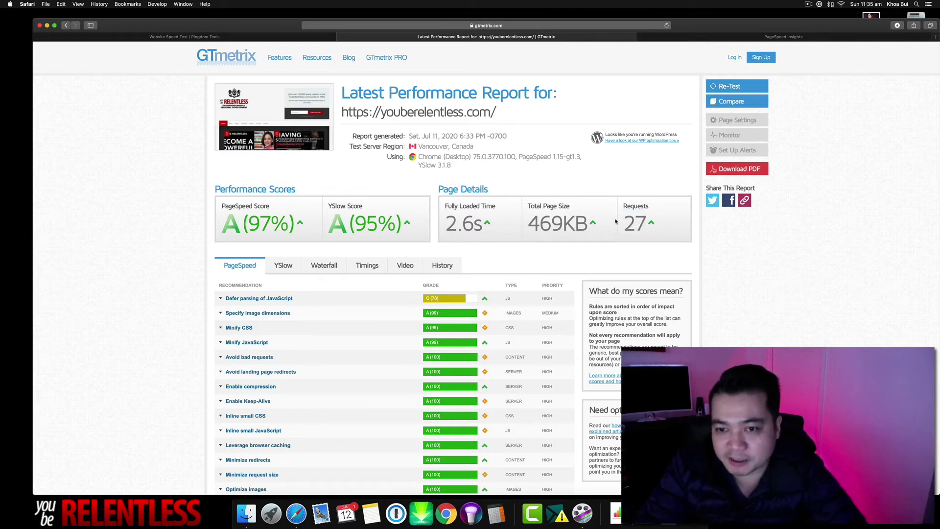
left_click_drag(617, 222, 647, 221)
left_click(739, 242)
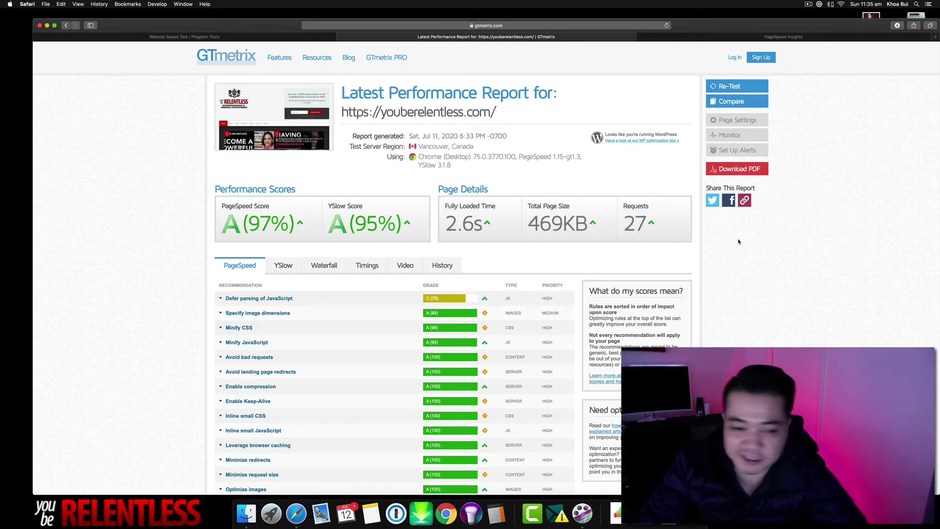
left_click_drag(624, 221, 647, 220)
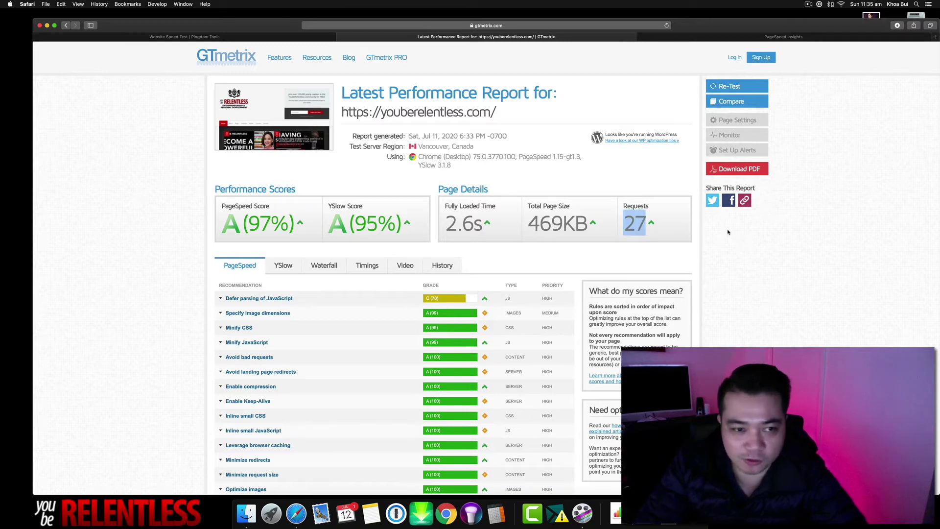
left_click(662, 247)
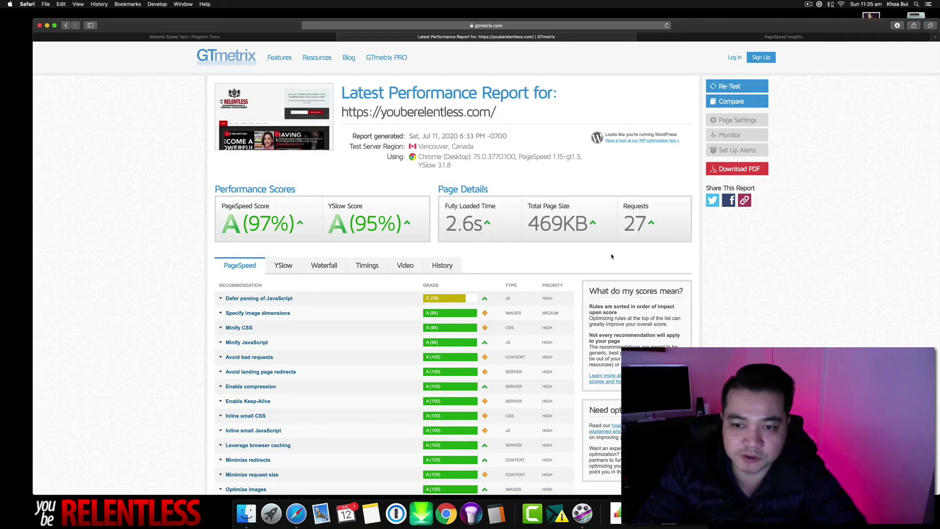
Look through the full list of PageSpeed recommendations and their grades
scroll(215, 251, "down", 3)
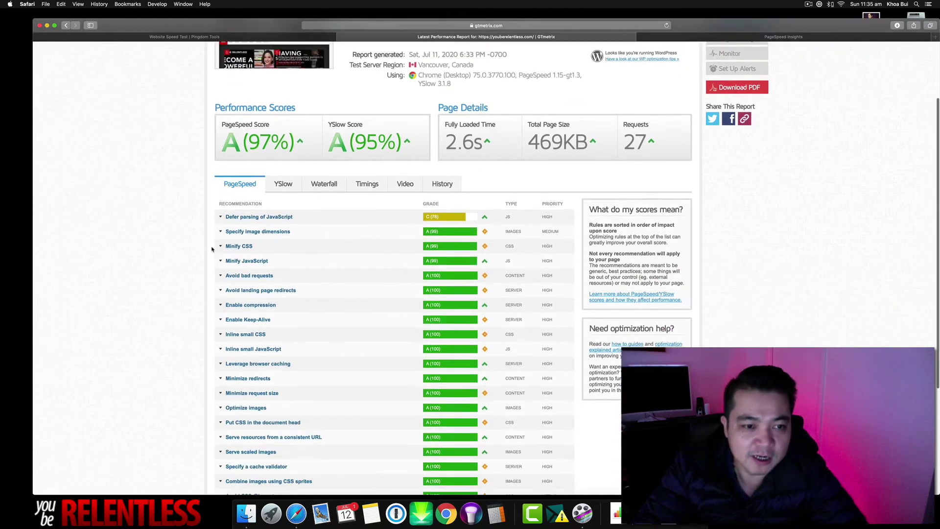
scroll(246, 256, "up", 3)
scroll(246, 256, "down", 5)
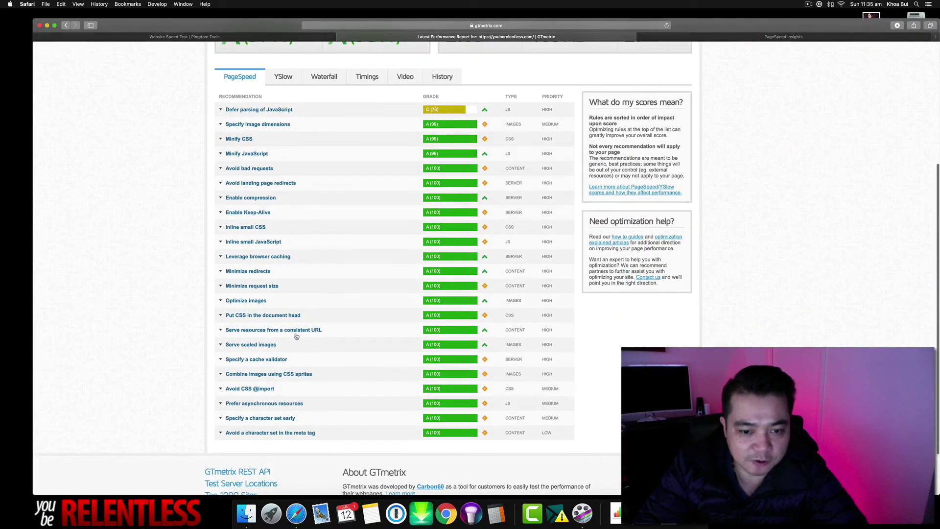
scroll(321, 209, "up", 5)
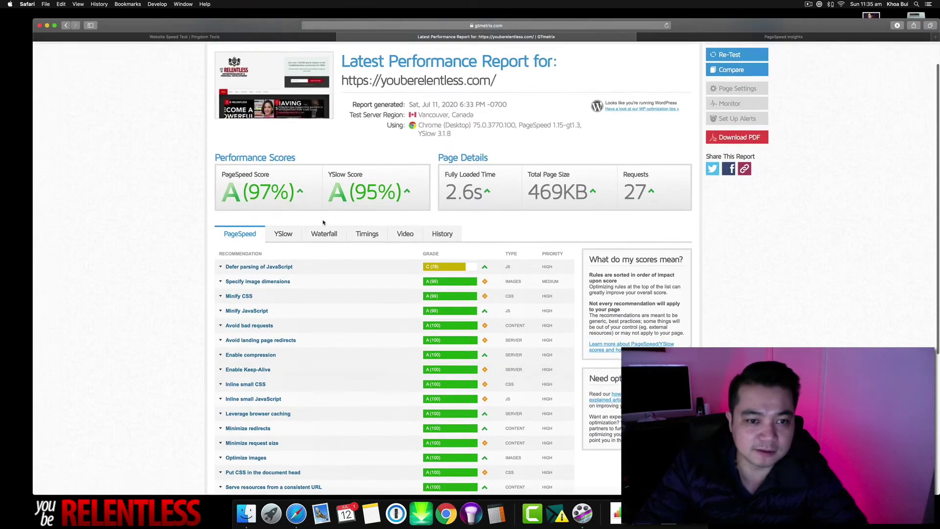
scroll(315, 280, "down", 5)
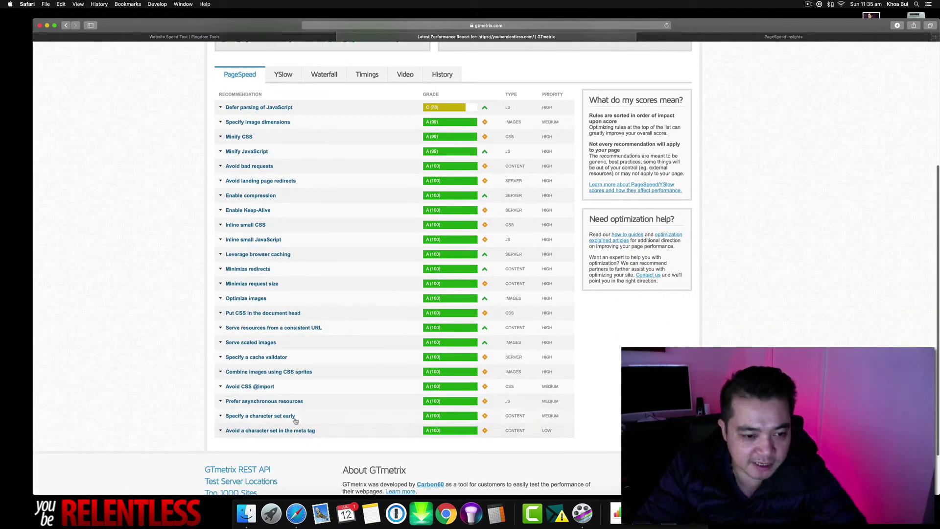
scroll(274, 382, "up", 2)
scroll(258, 340, "up", 4)
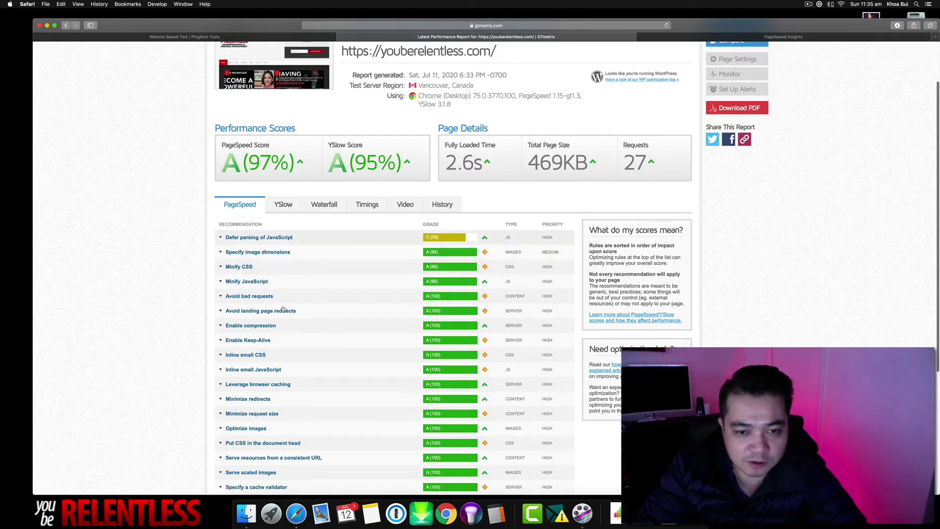
scroll(289, 363, "down", 8)
scroll(289, 363, "up", 4)
scroll(288, 363, "up", 7)
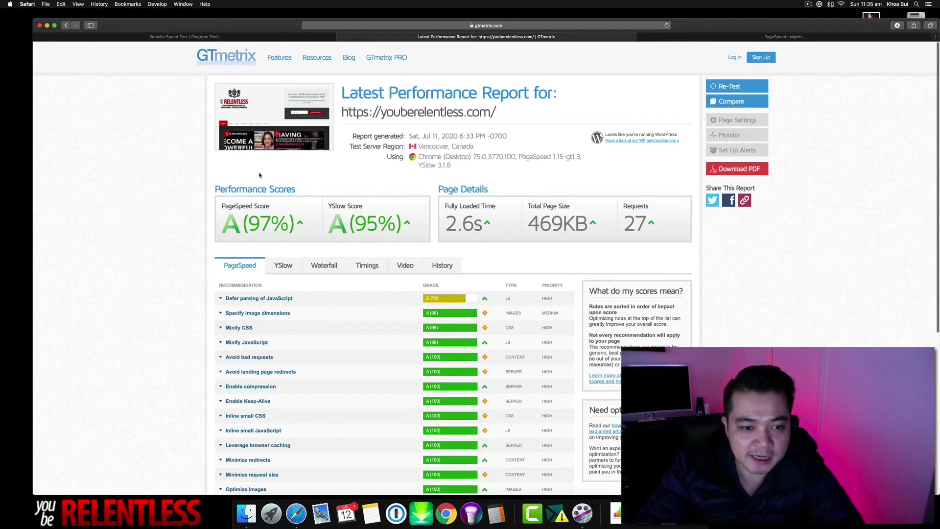
Expand the Defer parsing of JavaScript recommendation and highlight the address of the cached script file it lists
scroll(264, 184, "down", 8)
scroll(265, 122, "up", 3)
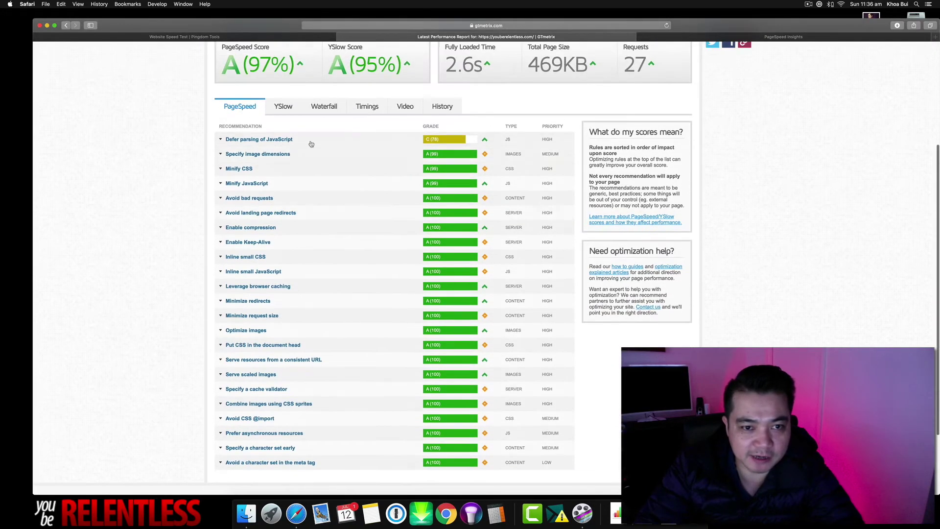
left_click(275, 142)
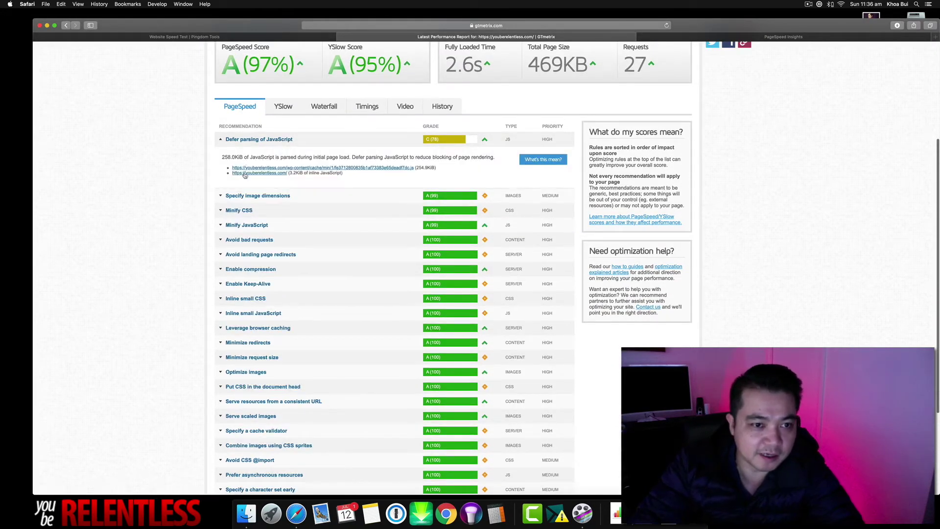
scroll(269, 188, "down", 1)
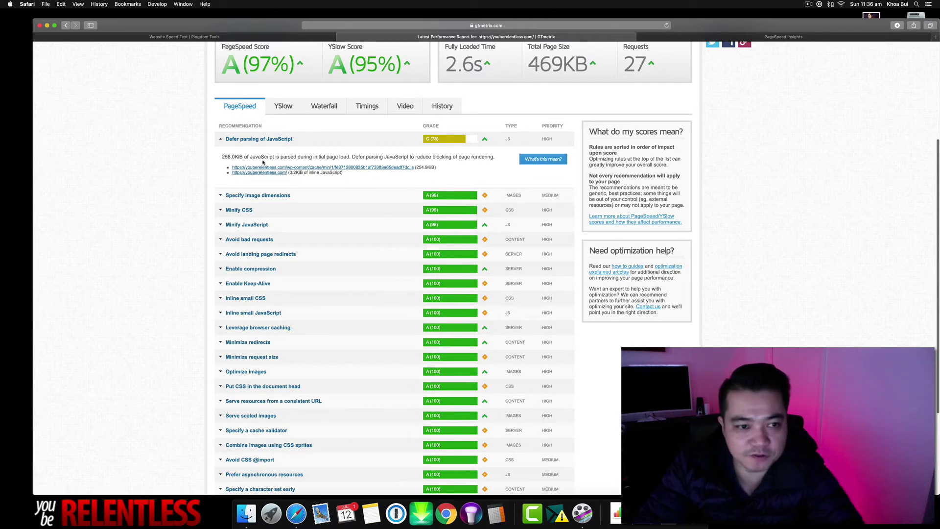
scroll(269, 159, "up", 2)
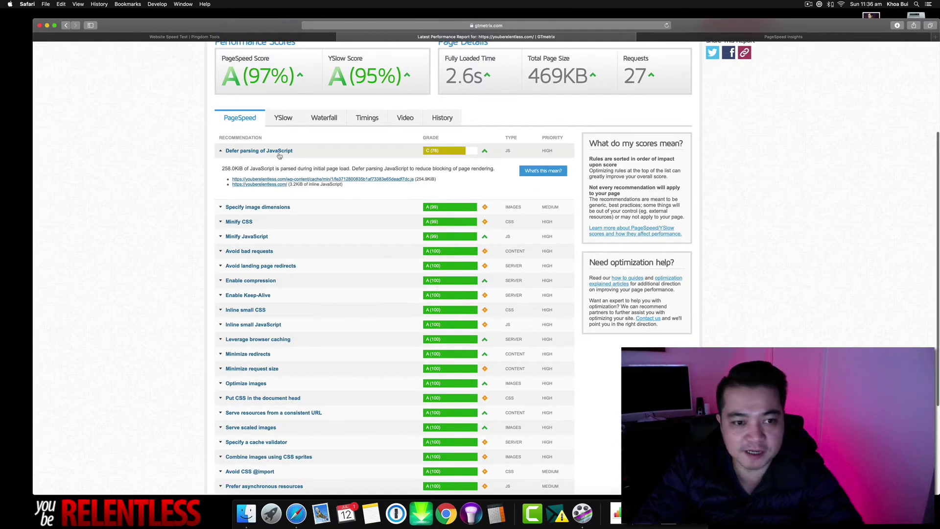
scroll(283, 170, "up", 1)
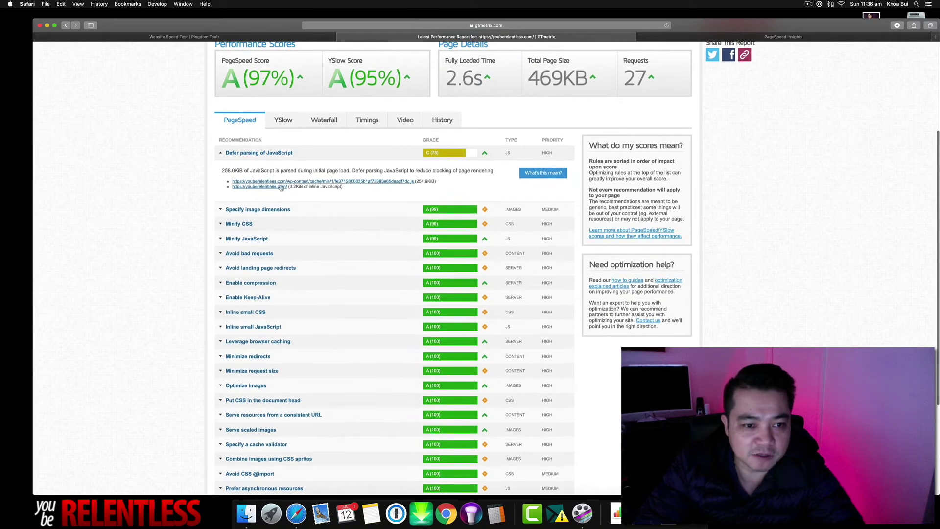
left_click_drag(395, 182, 227, 182)
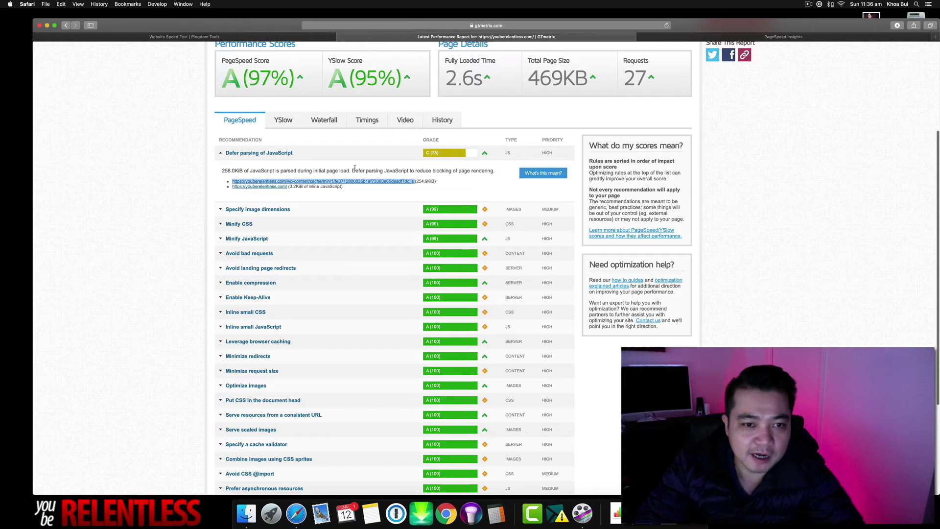
Highlight the words Defer parsing JavaScript in the recommendation's explanation, and clear the highlight
left_click_drag(352, 170, 407, 171)
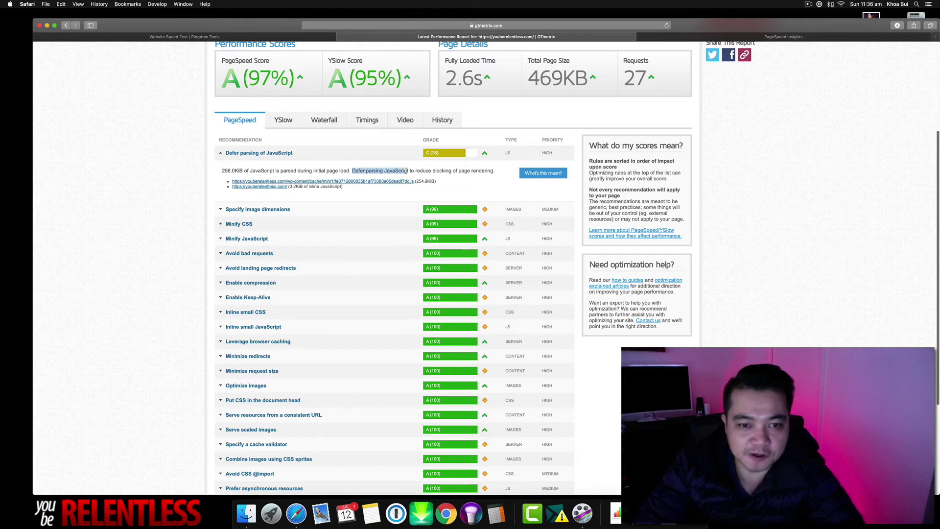
left_click(451, 177)
scroll(278, 220, "up", 2)
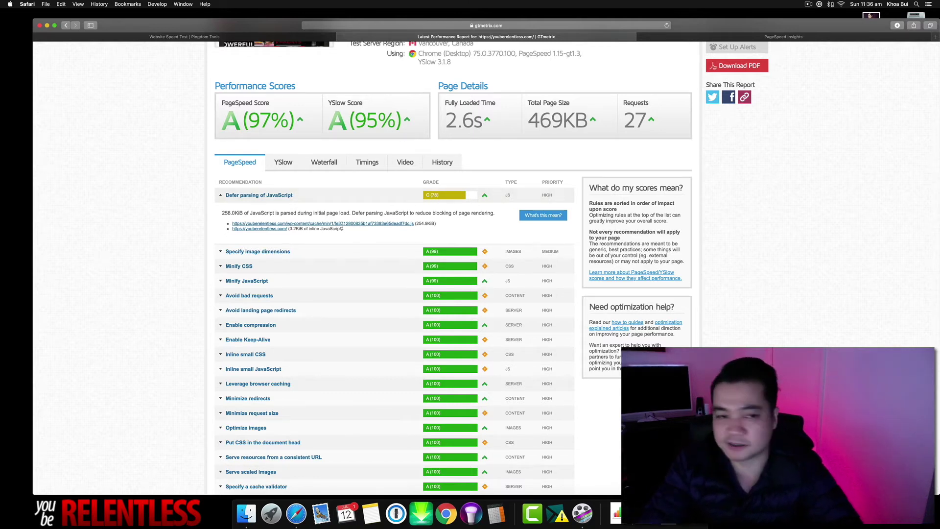
Show the YSlow recommendations, expand Use cookie-free domains, and look through its components and the other grades
scroll(315, 266, "up", 5)
left_click(283, 265)
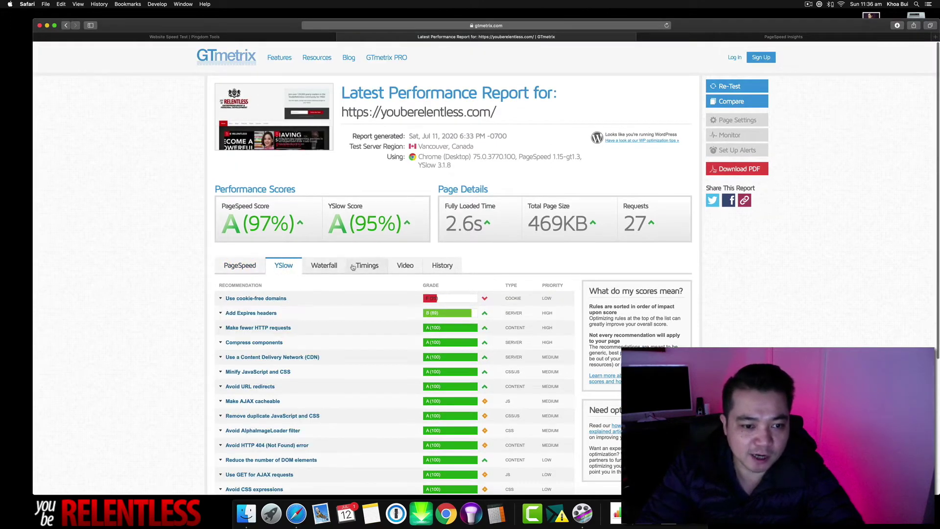
scroll(274, 244, "down", 4)
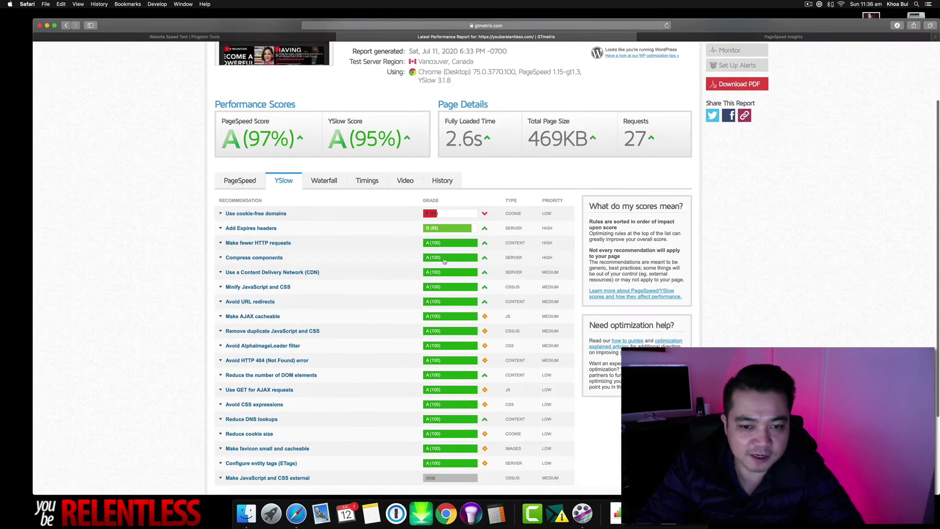
left_click(319, 215)
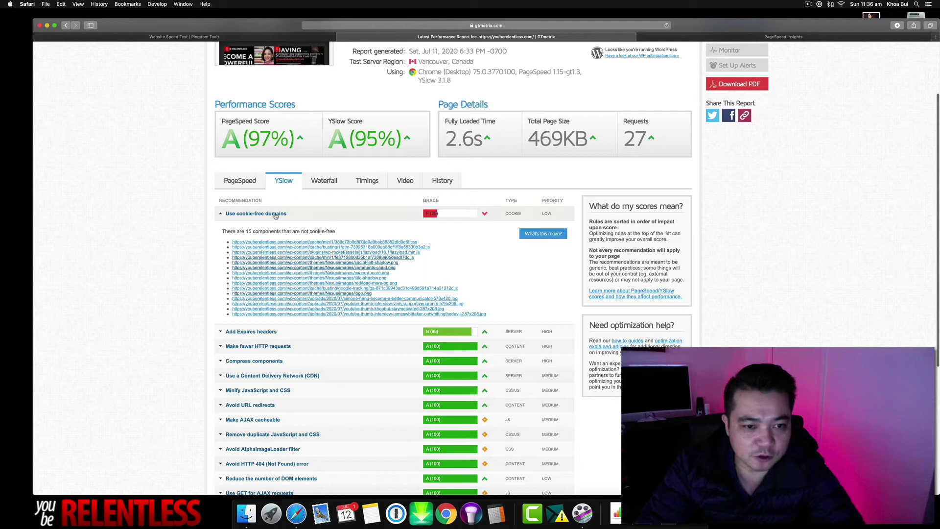
scroll(318, 283, "down", 5)
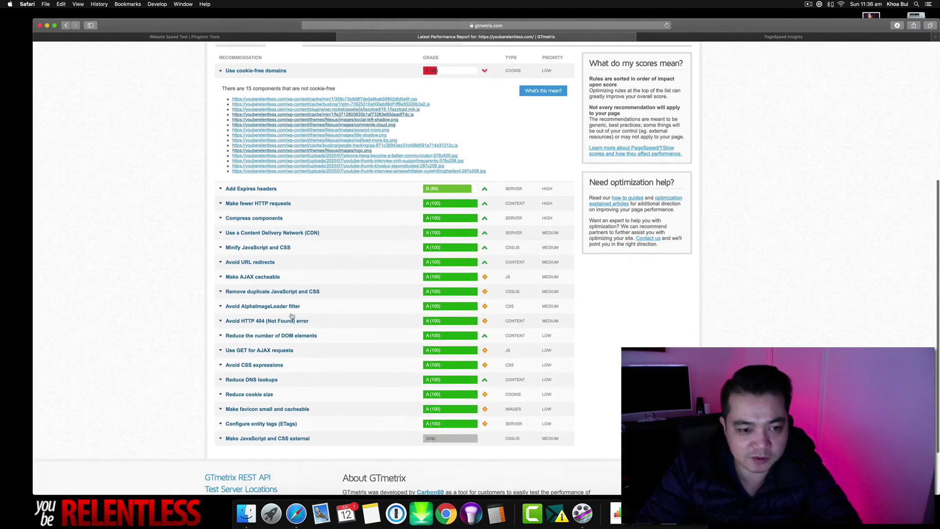
scroll(297, 305, "up", 1)
Show the report's Waterfall chart and examine the load timings of the individual requests
scroll(297, 305, "up", 4)
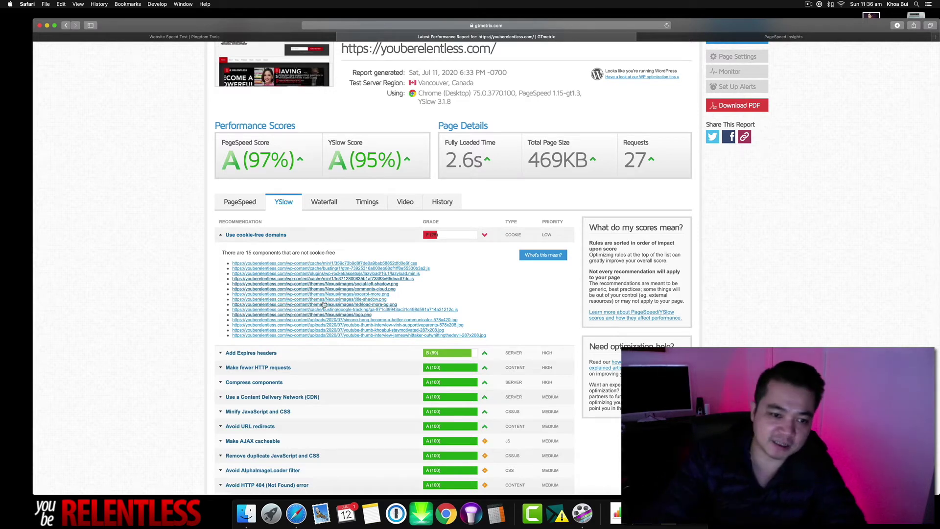
left_click(324, 202)
scroll(352, 334, "down", 4)
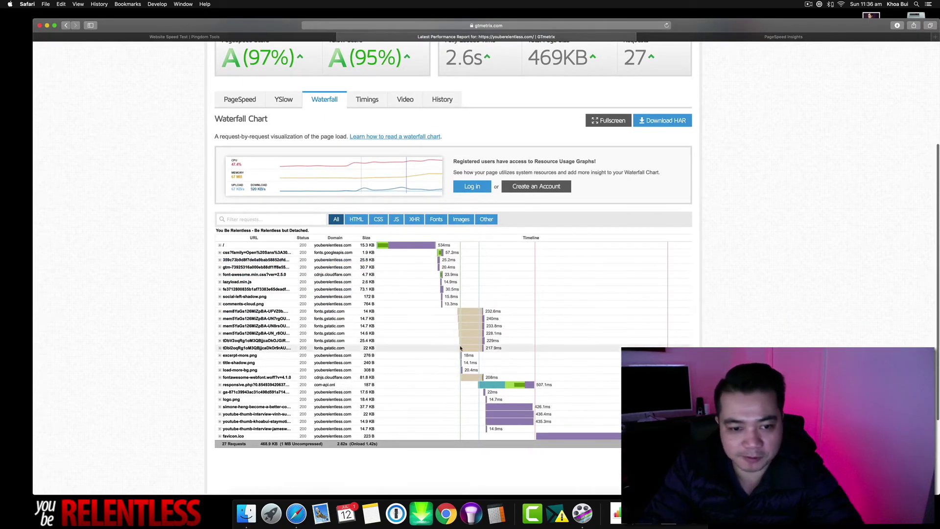
mouse_move(444, 254)
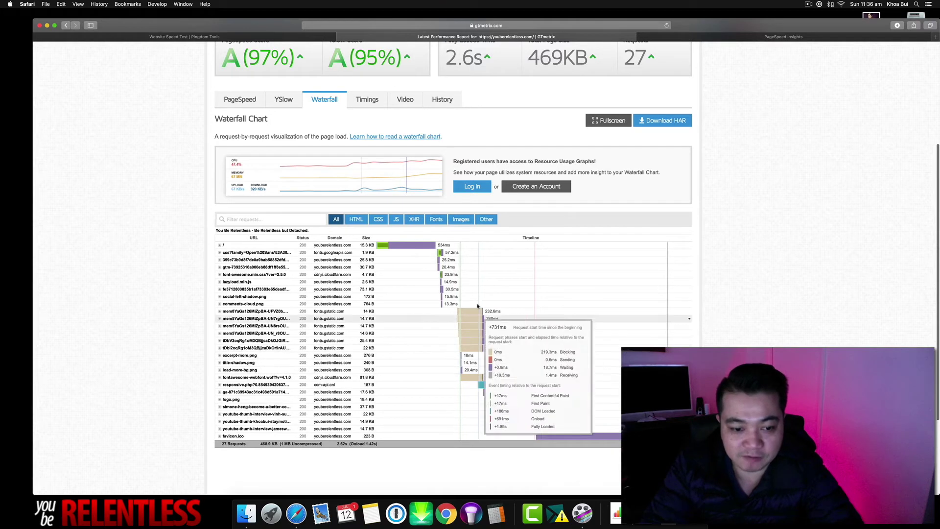
scroll(411, 311, "down", 3)
scroll(421, 312, "up", 3)
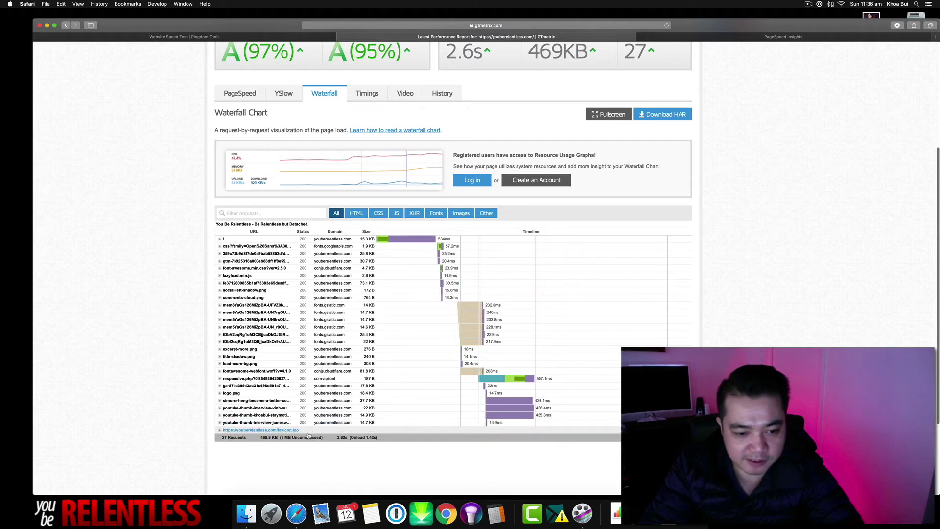
Inspect the timing details of the favicon.ico request and the slow image requests in the waterfall chart
mouse_move(546, 430)
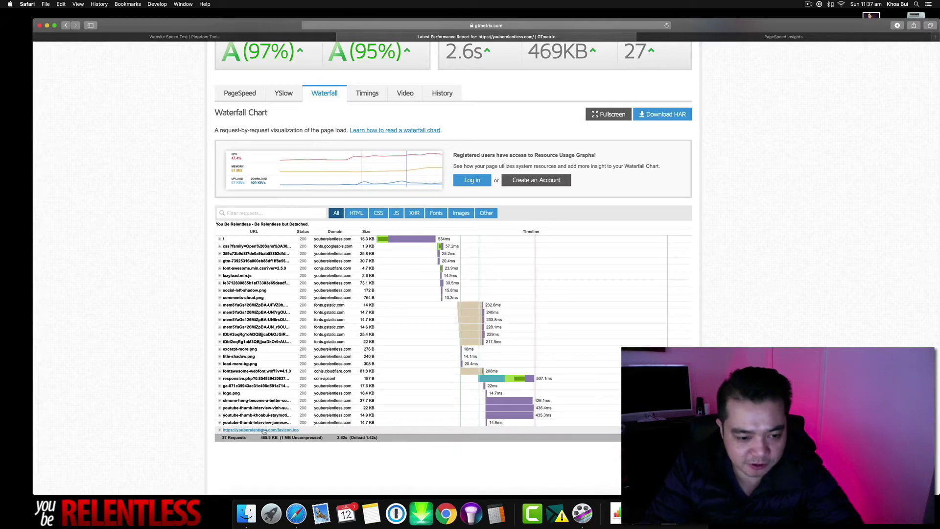
mouse_move(577, 430)
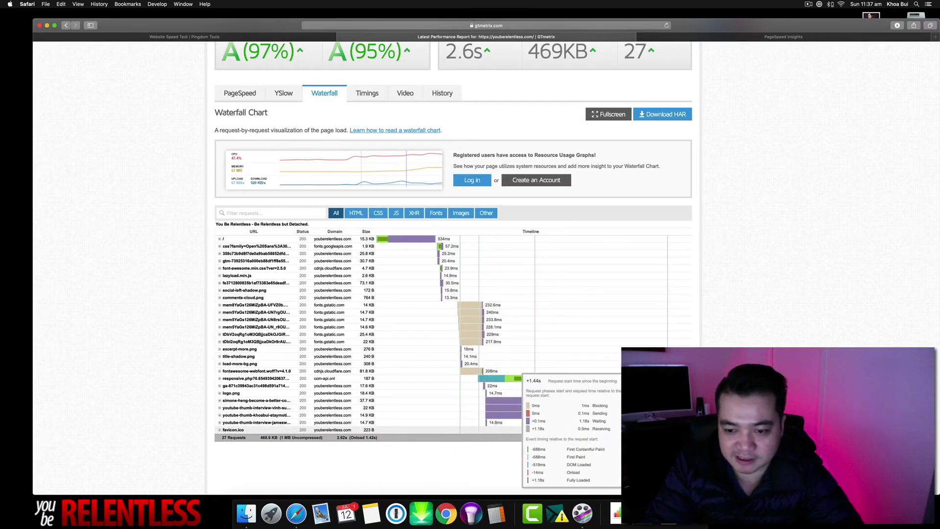
mouse_move(494, 390)
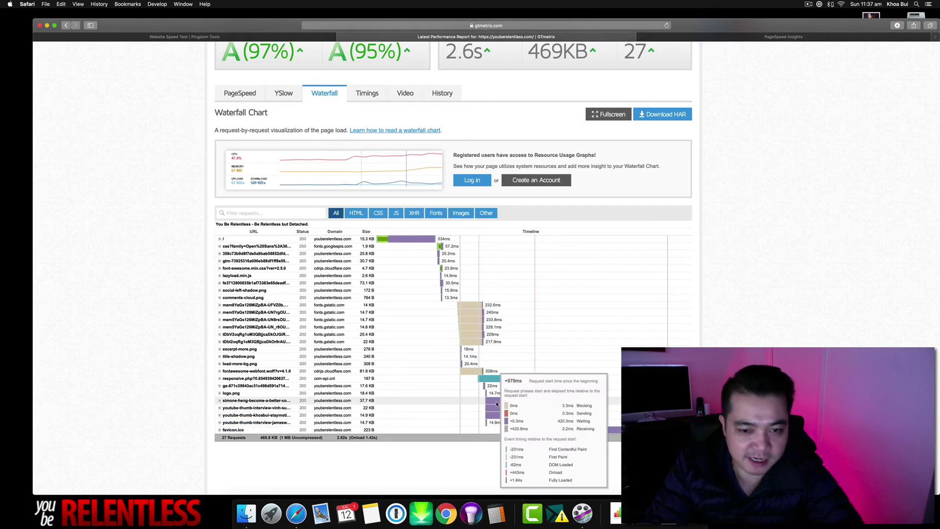
scroll(495, 391, "up", 1)
scroll(494, 392, "up", 2)
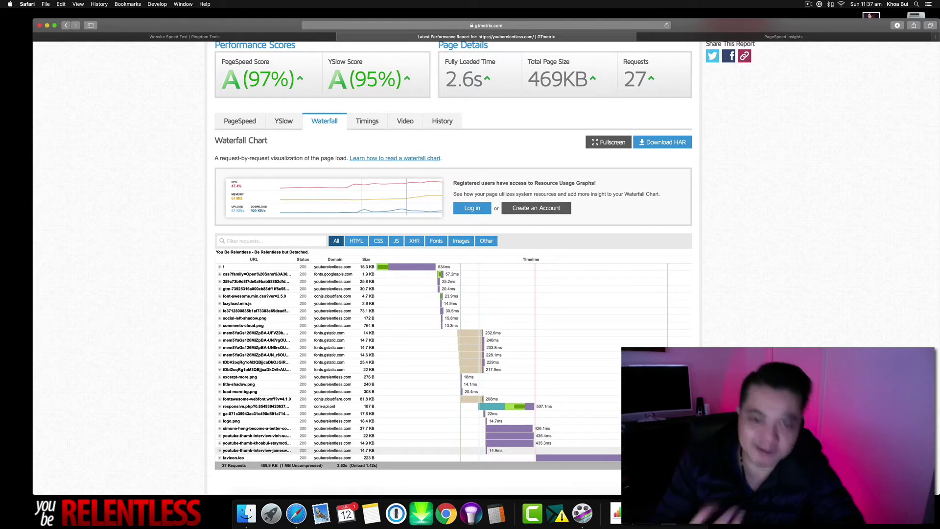
scroll(644, 331, "up", 2)
scroll(644, 330, "up", 1)
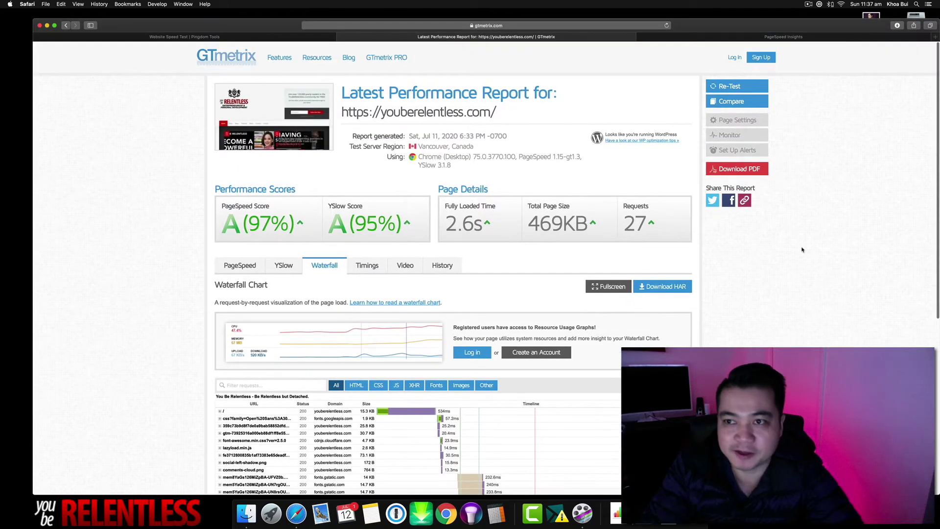
Switch to the PageSpeed Insights report and compare the site's desktop and mobile scores
key("ctrl+Tab")
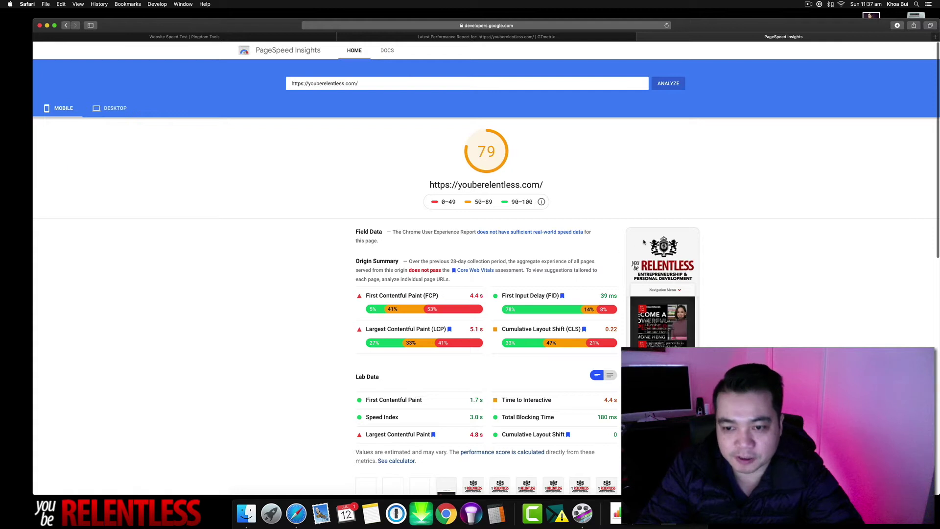
left_click(118, 109)
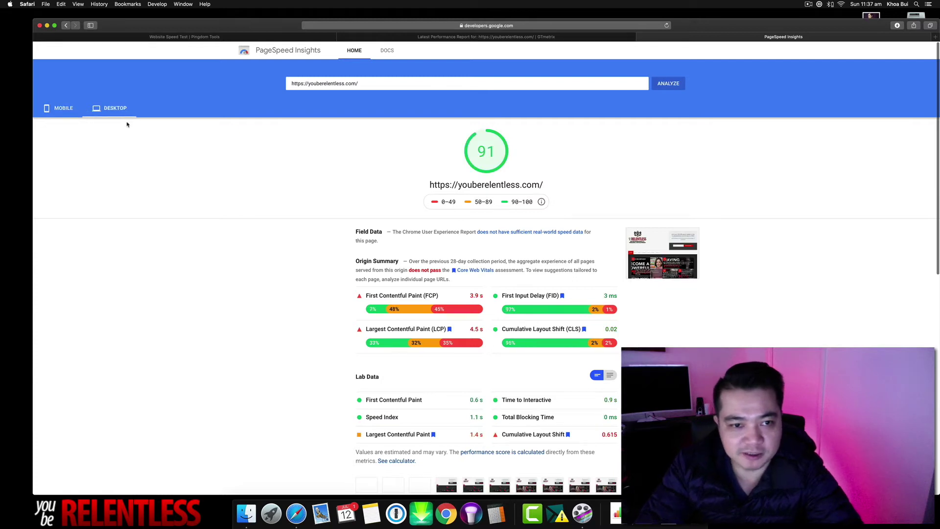
left_click(73, 109)
Highlight the tested URL in PageSpeed Insights, clear the highlight, and skim through the mobile results
triple_click(394, 89)
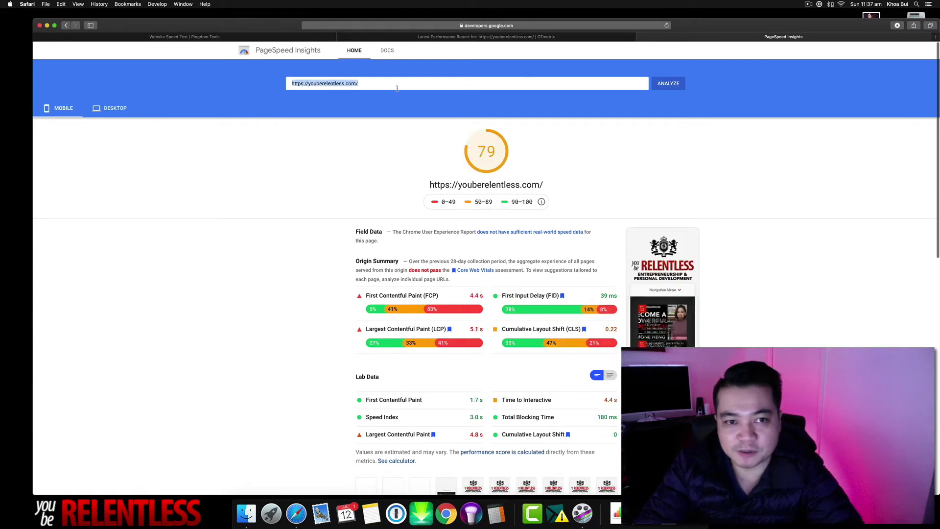
left_click(283, 196)
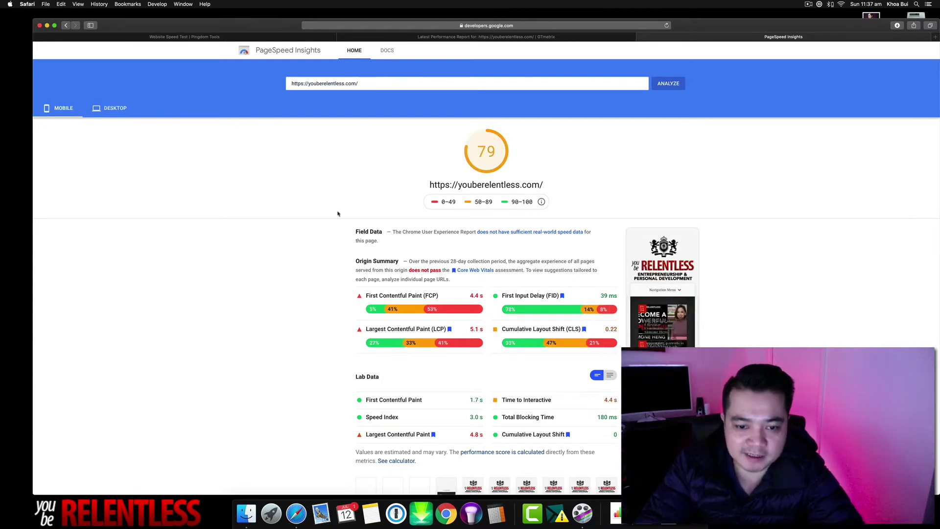
scroll(337, 213, "down", 6)
scroll(336, 212, "up", 6)
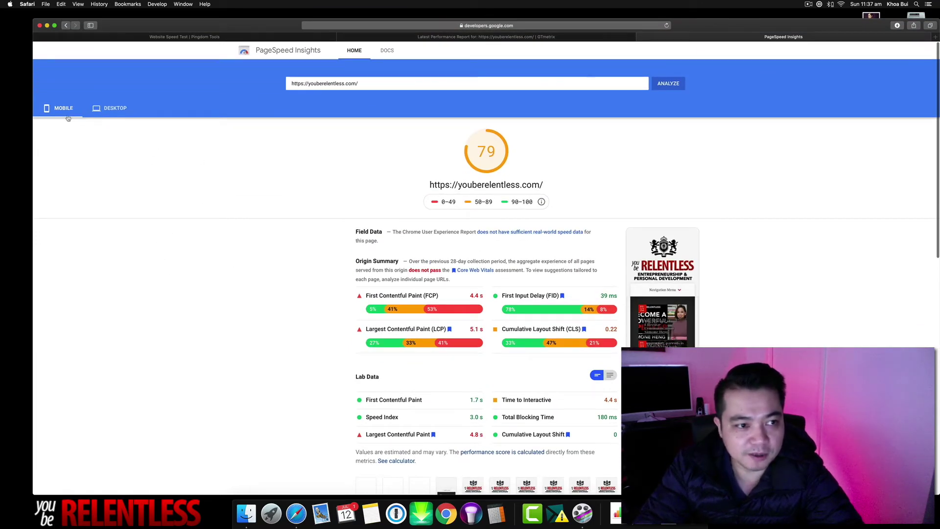
Show the desktop results and highlight the First Contentful Paint metric in the Origin Summary
left_click(100, 113)
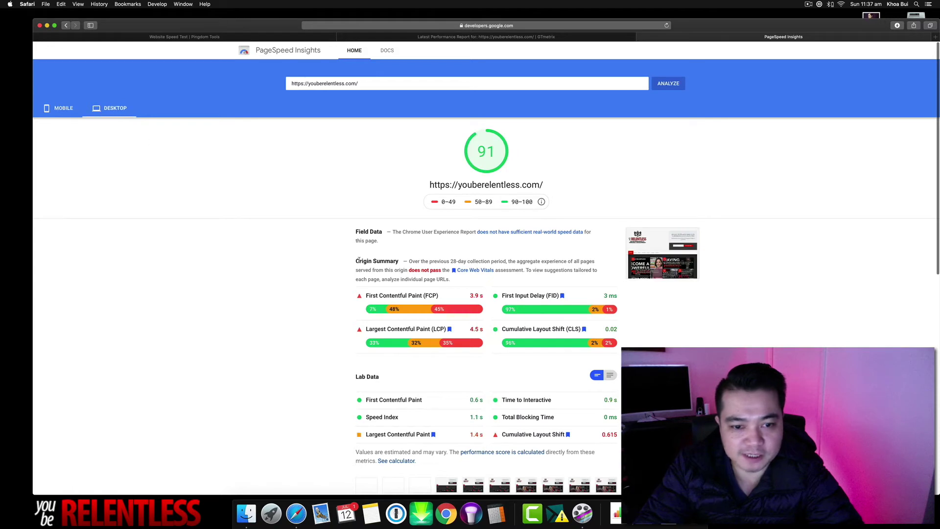
scroll(397, 266, "down", 1)
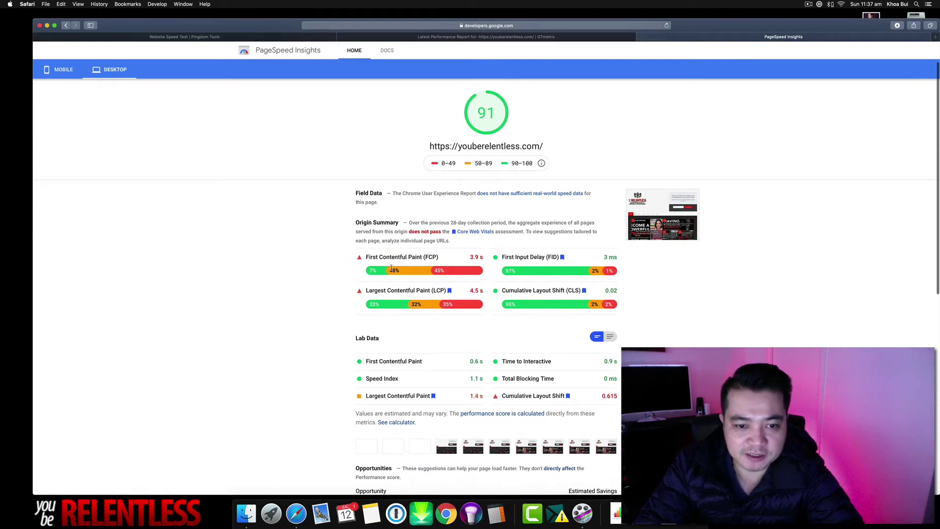
left_click_drag(366, 257, 424, 258)
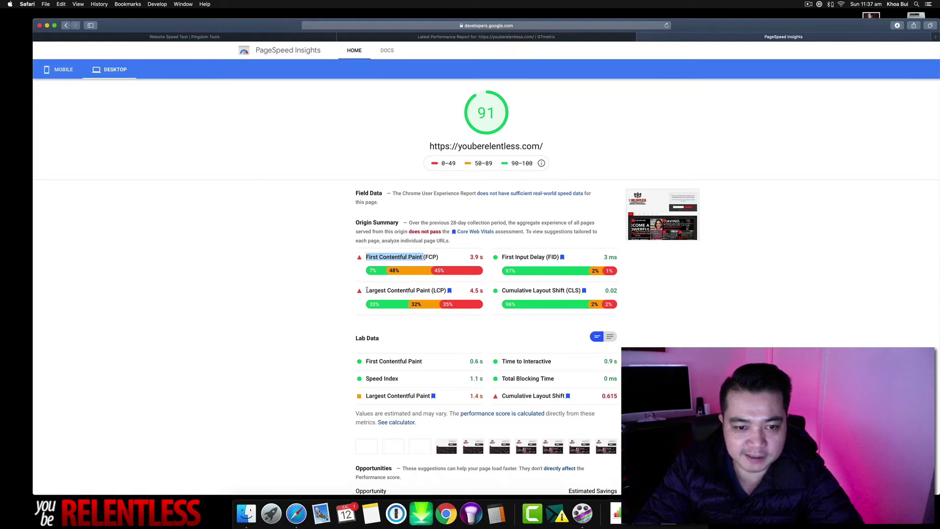
left_click(367, 289)
Expand the Reduce initial server response time opportunity and read its advice
scroll(391, 304, "down", 3)
scroll(391, 304, "down", 1)
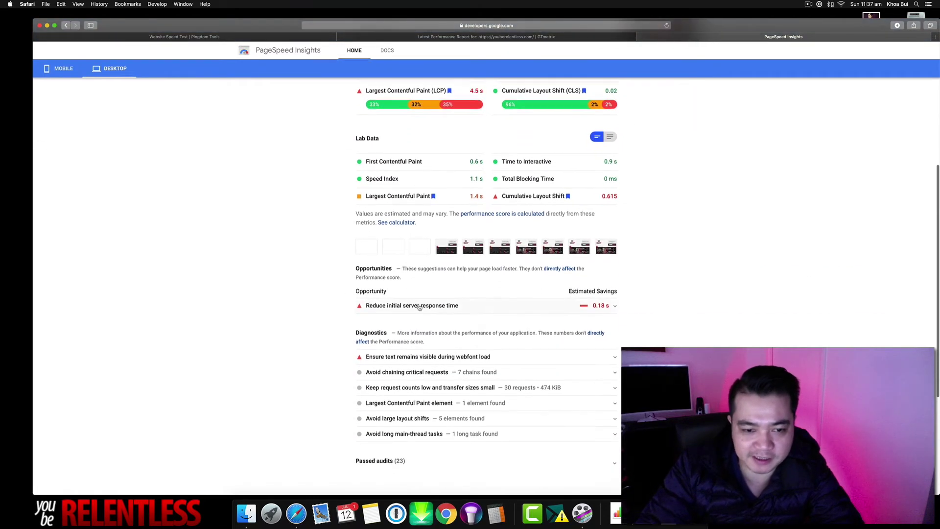
left_click(399, 304)
scroll(414, 287, "up", 1)
scroll(413, 286, "down", 2)
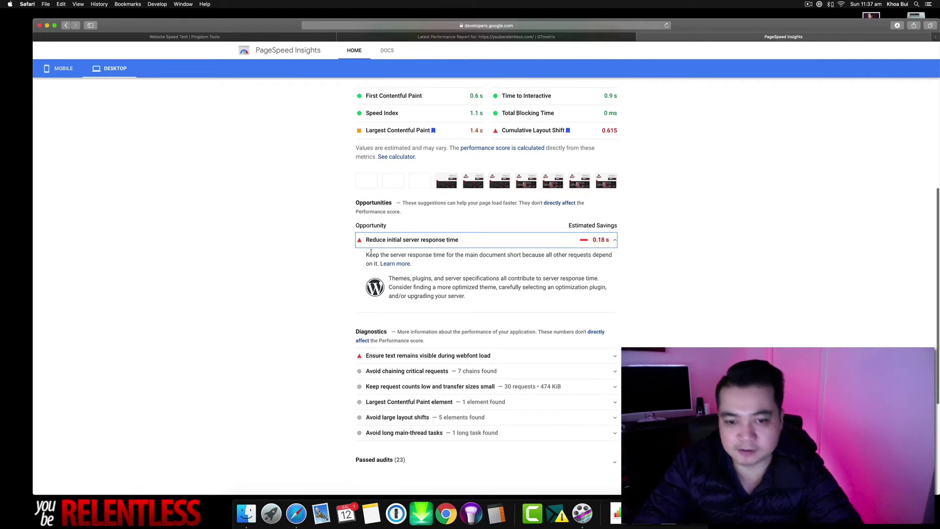
Expand the diagnostics Ensure text remains visible during webfont load and Avoid chaining critical requests, and review their details
scroll(419, 289, "down", 2)
left_click(417, 281)
scroll(417, 281, "down", 1)
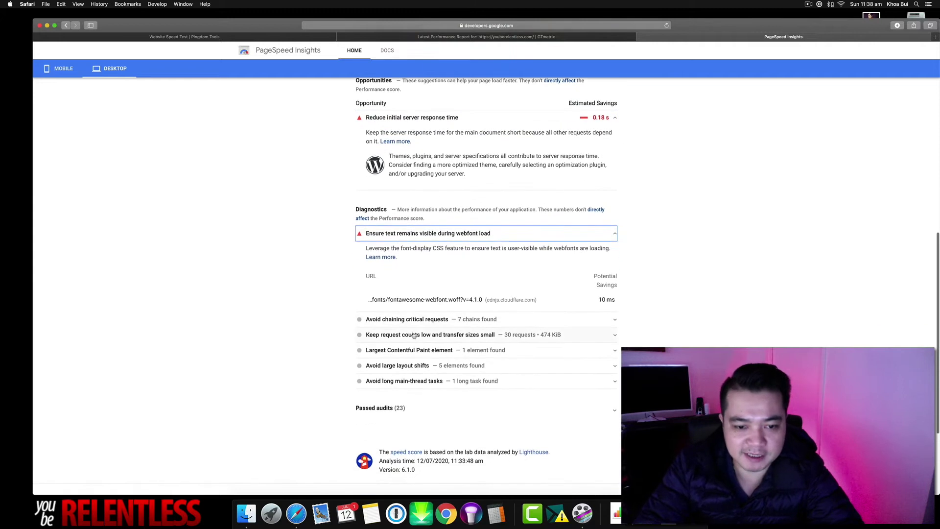
left_click(416, 319)
scroll(424, 334, "down", 3)
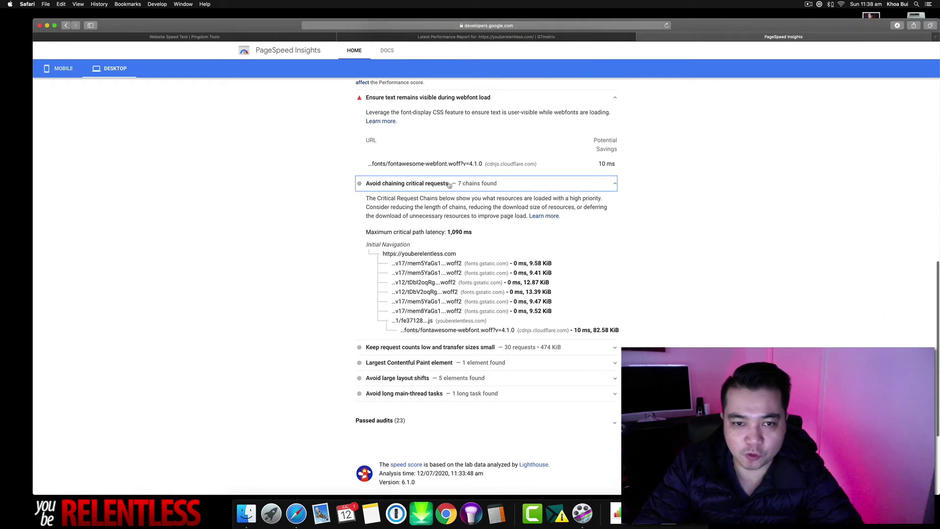
scroll(464, 249, "down", 2)
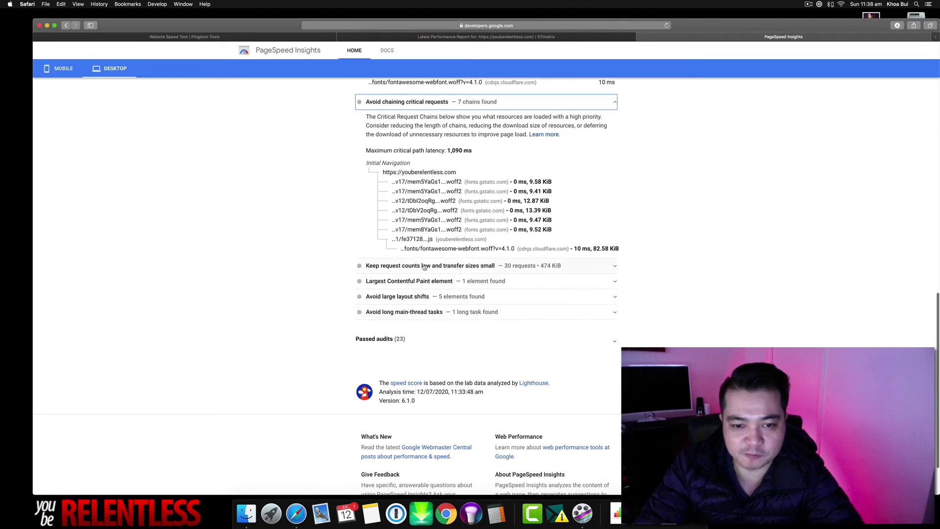
Expand the diagnostics Keep request counts low and transfer sizes small and Largest Contentful Paint element
left_click(425, 267)
scroll(505, 356, "down", 4)
left_click(421, 289)
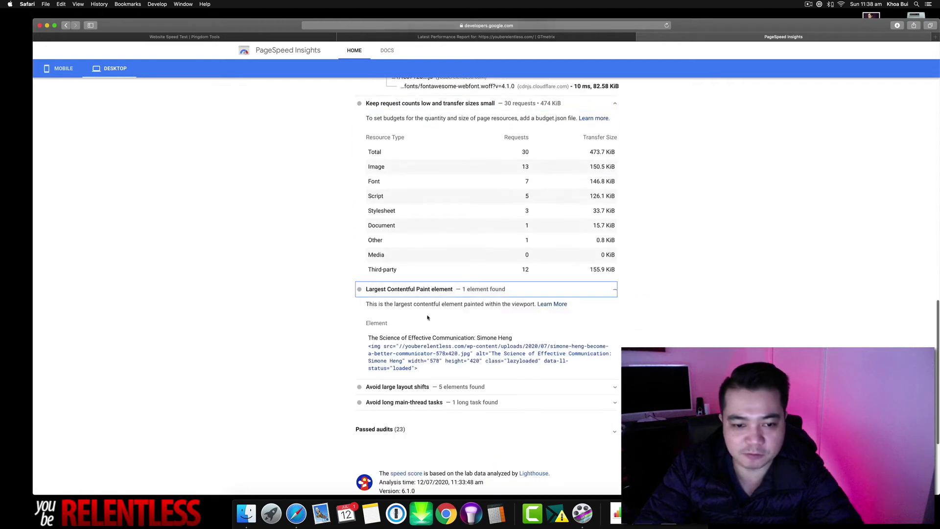
Leave the PageSpeed Insights report and return to the Pingdom Website Speed Test page
scroll(431, 323, "up", 6)
left_click(487, 37)
left_click(184, 36)
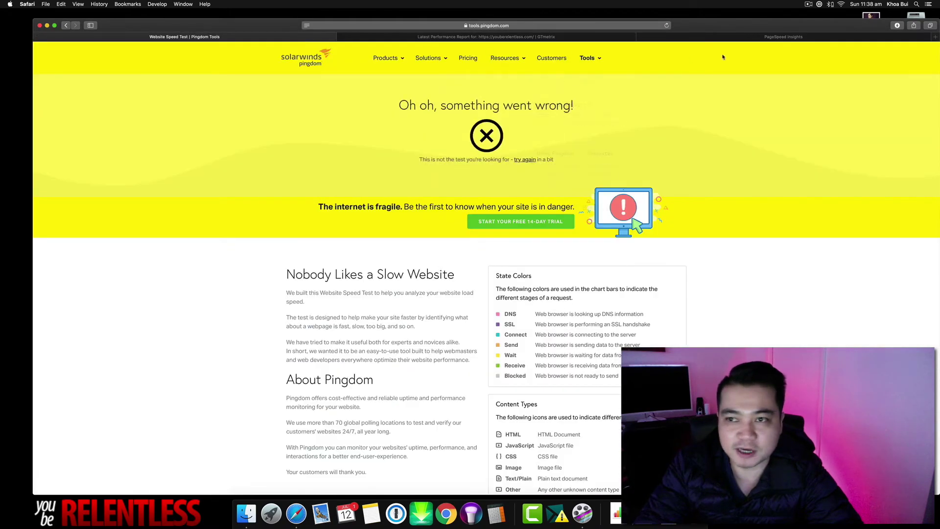
left_click(760, 37)
left_click(248, 38)
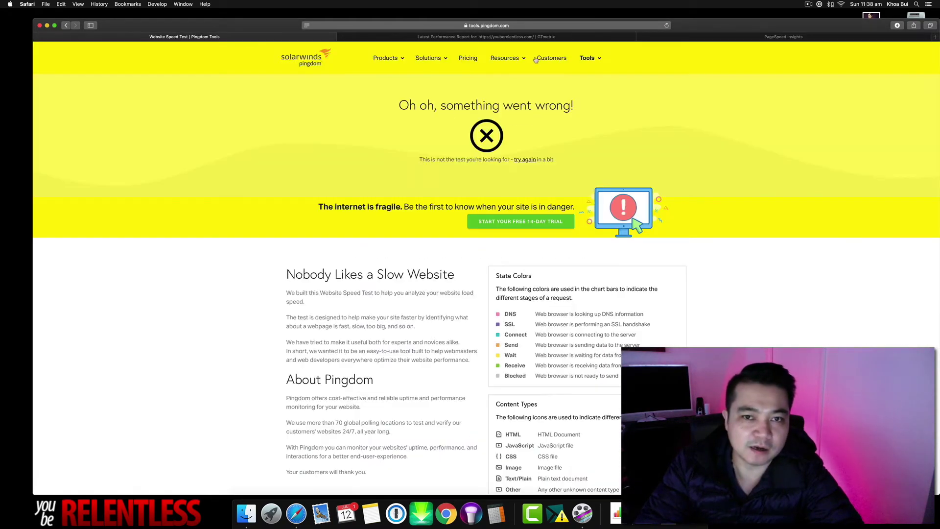
left_click(534, 28)
key("Escape")
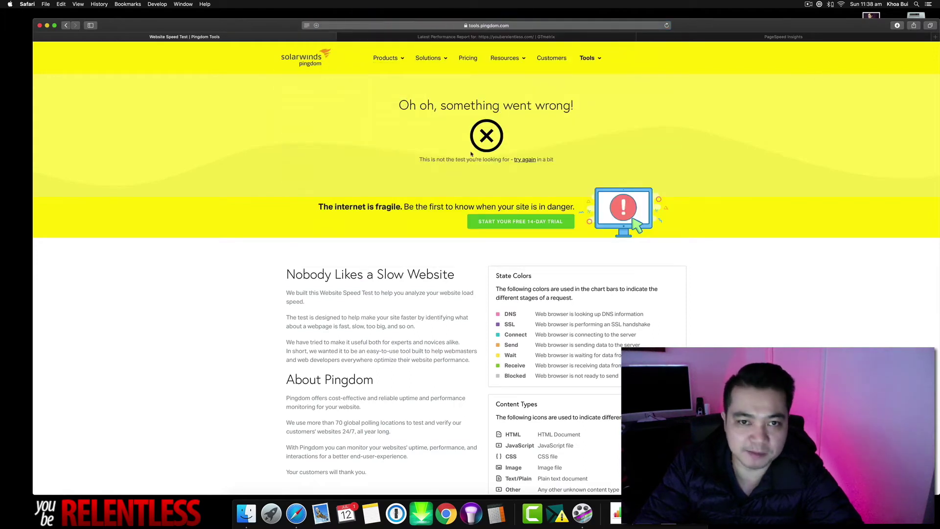
left_click(464, 38)
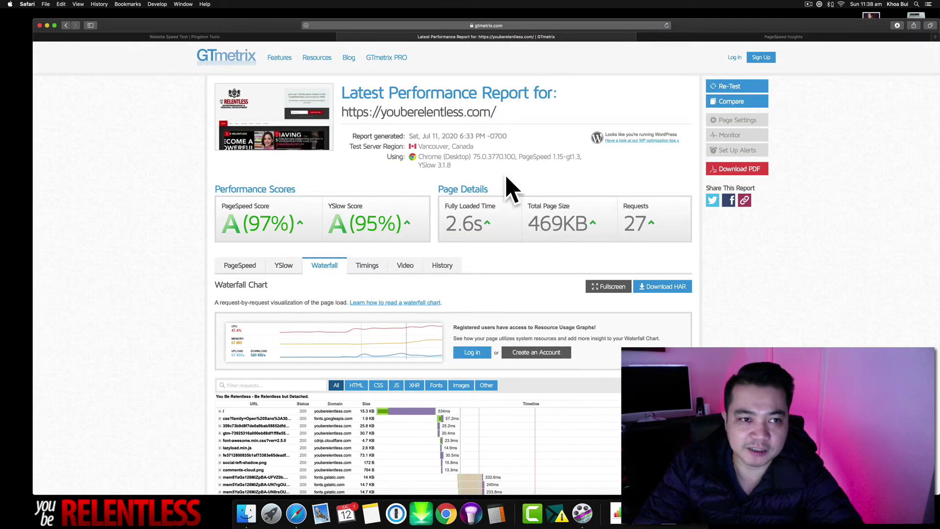
key("ctrl+Tab")
key("ctrl+shift+Tab")
key("ctrl+shift+Tab")
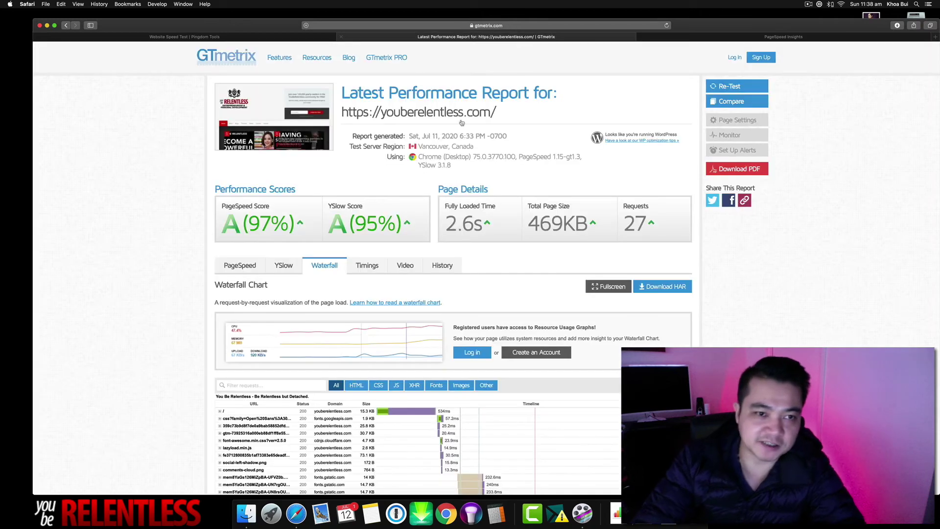
type("htt")
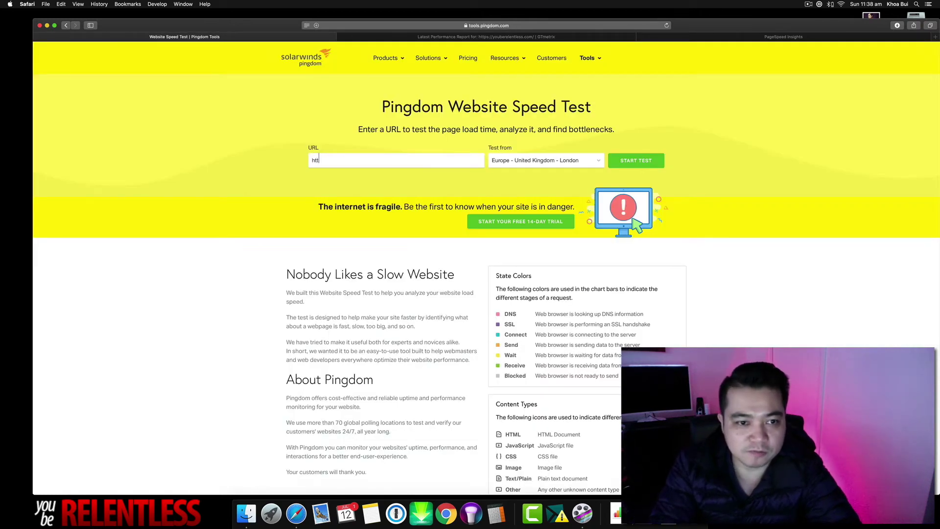
type("ps://youbere")
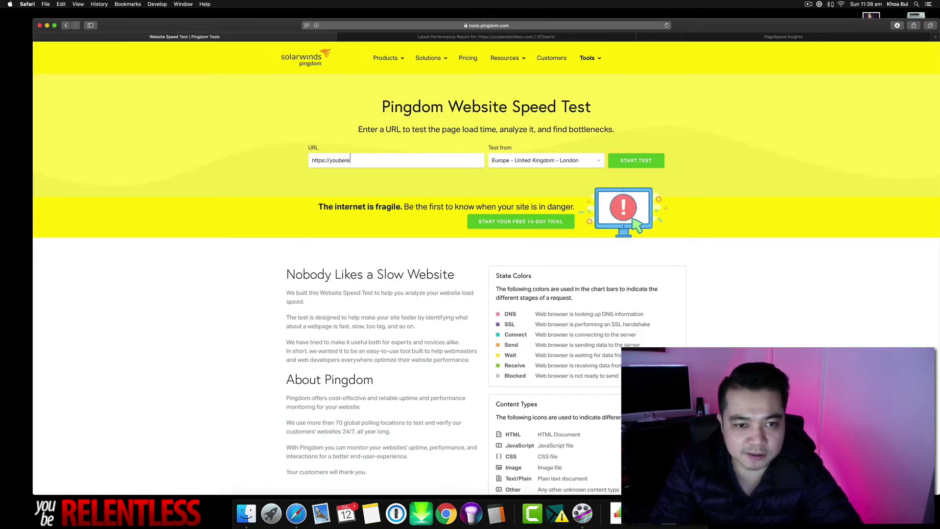
type("lentless.com")
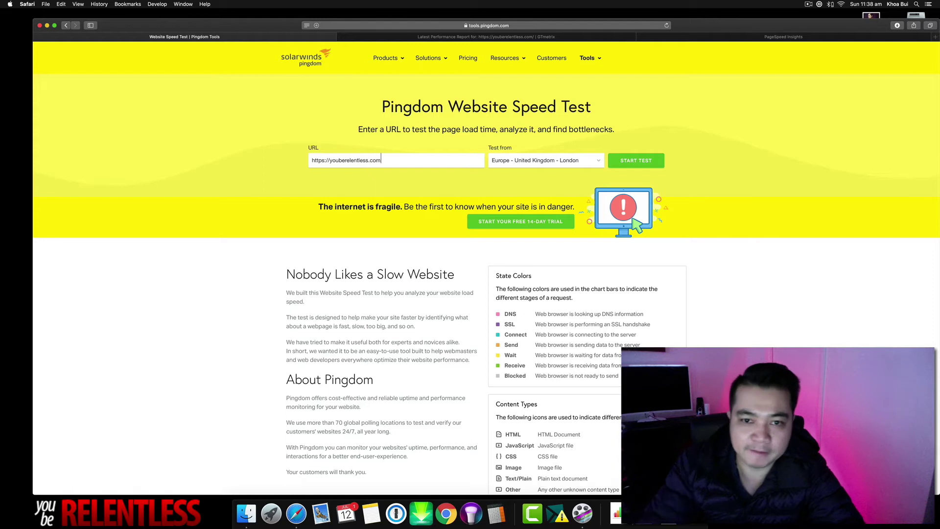
left_click(550, 160)
left_click(553, 217)
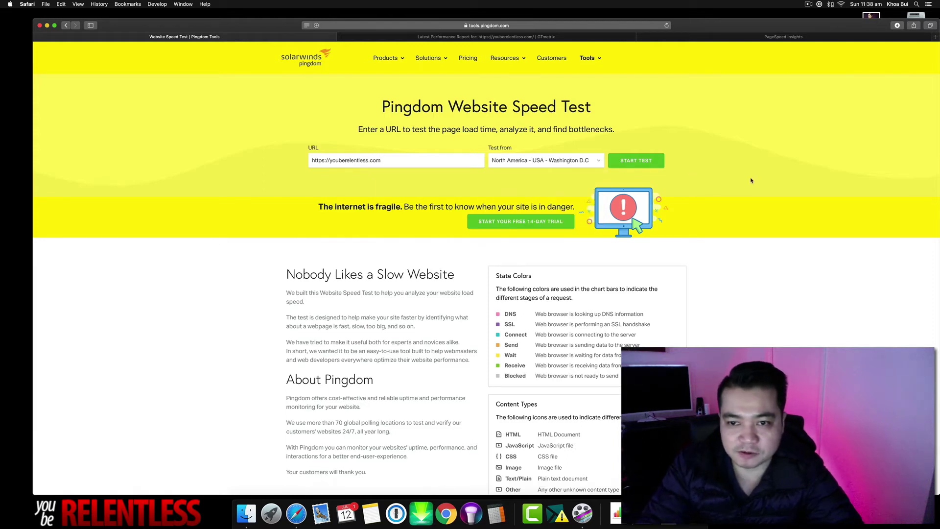
key("Return")
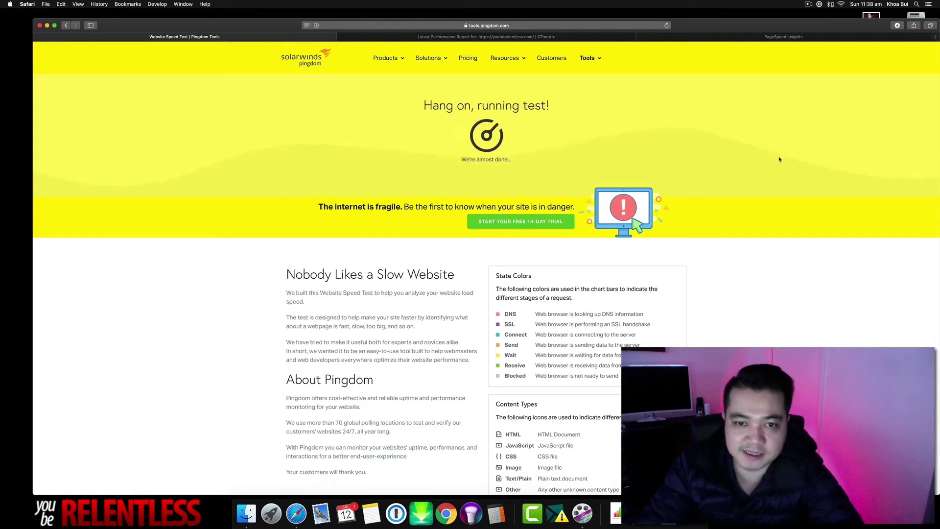
scroll(771, 235, "down", 5)
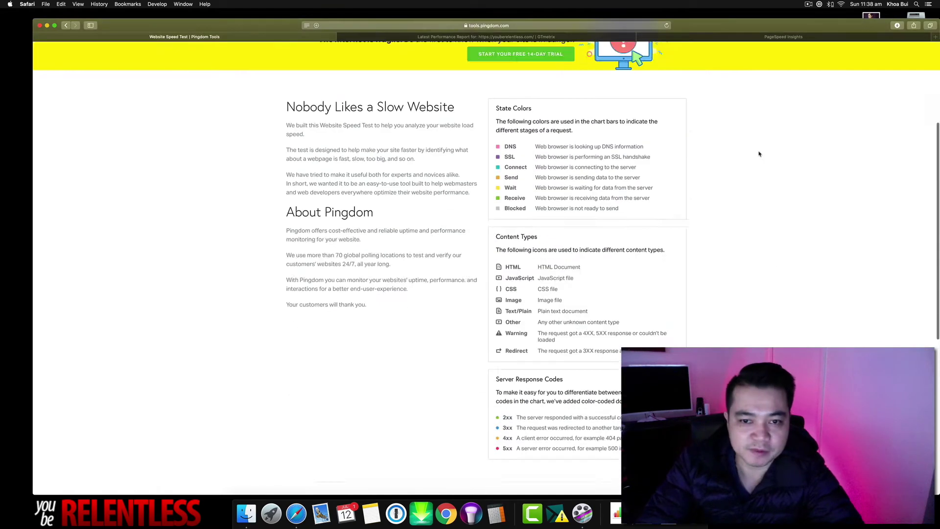
scroll(759, 154, "up", 5)
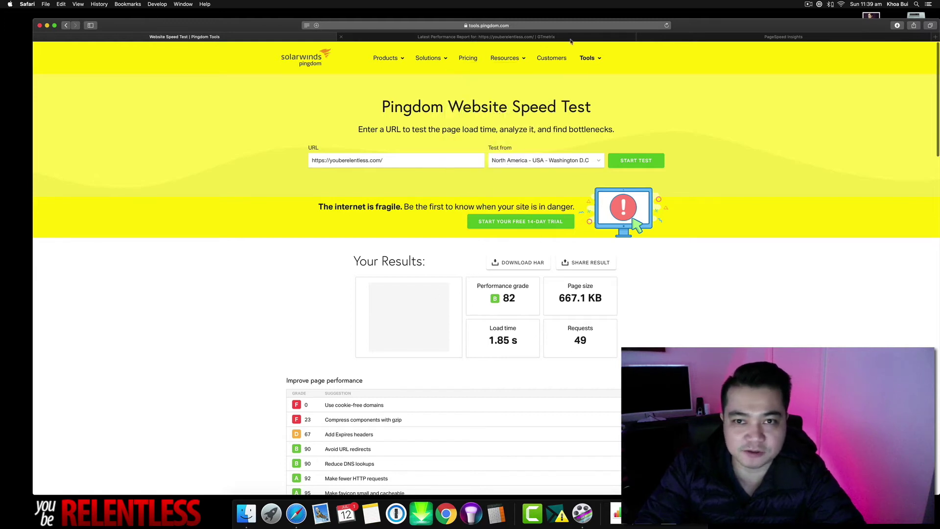
Look over the Improve page performance suggestions, briefly opening and closing the details of individual ones such as Add Expires headers
left_click(484, 37)
left_click(302, 38)
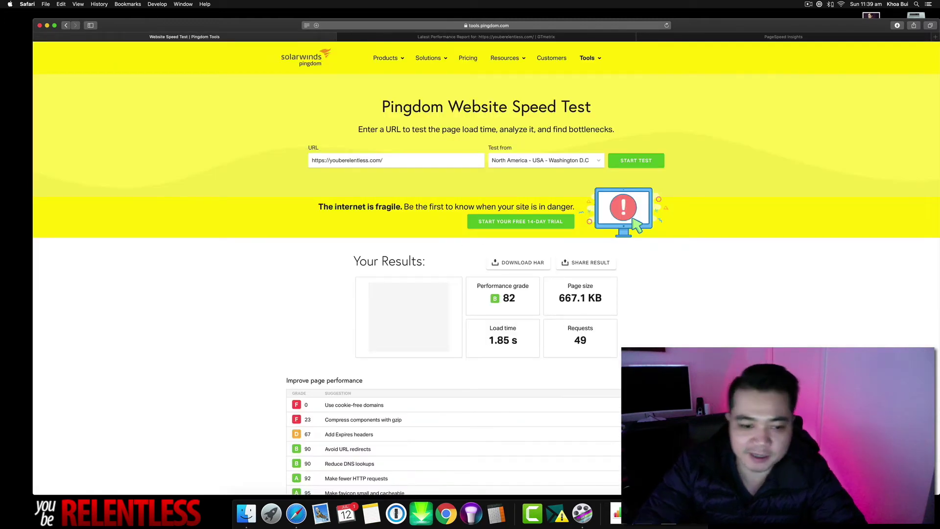
scroll(355, 304, "down", 5)
left_click_drag(284, 264, 386, 286)
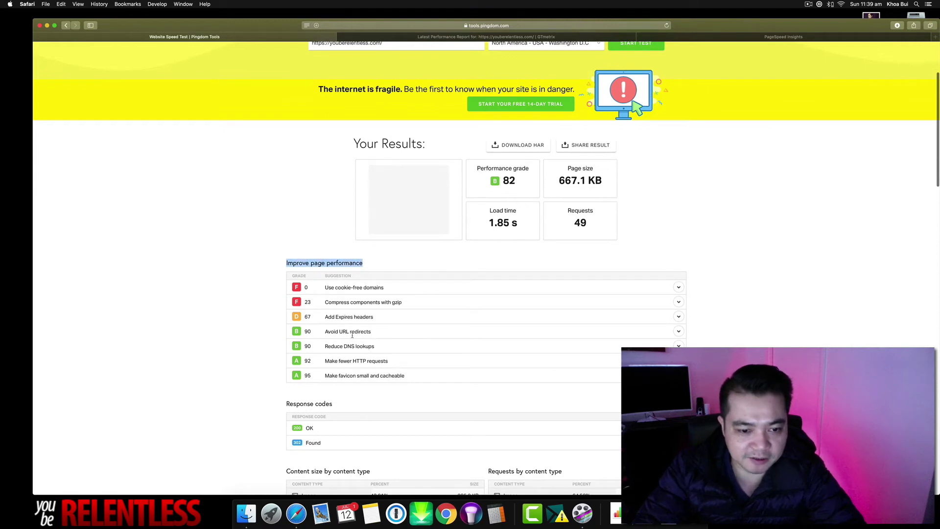
left_click(376, 301)
left_click(374, 302)
left_click(371, 318)
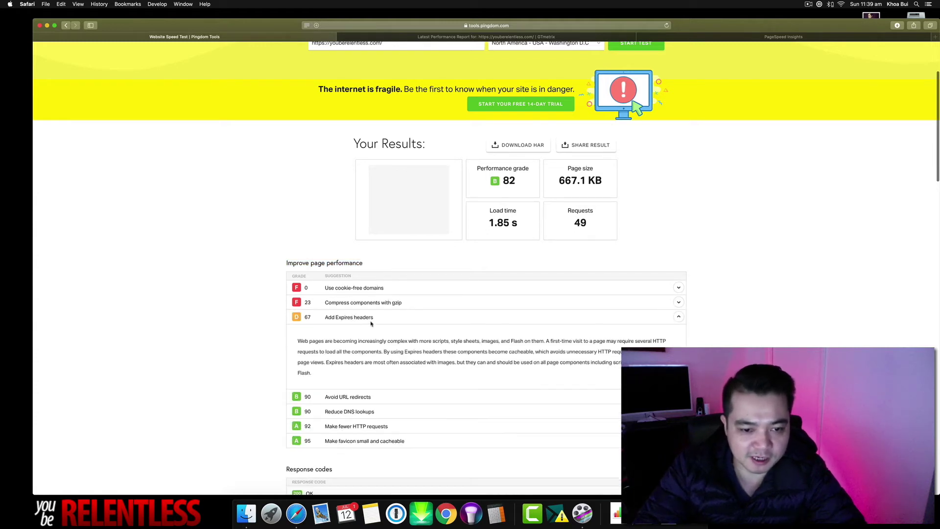
left_click(371, 318)
triple_click(373, 288)
left_click(461, 287)
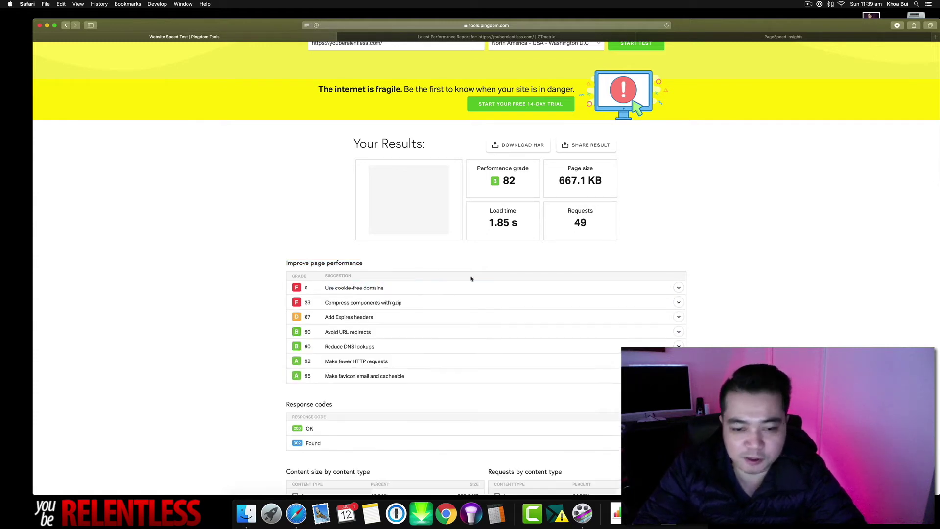
Expand the Use cookie-free domains suggestion and read its advice
scroll(609, 327, "up", 5)
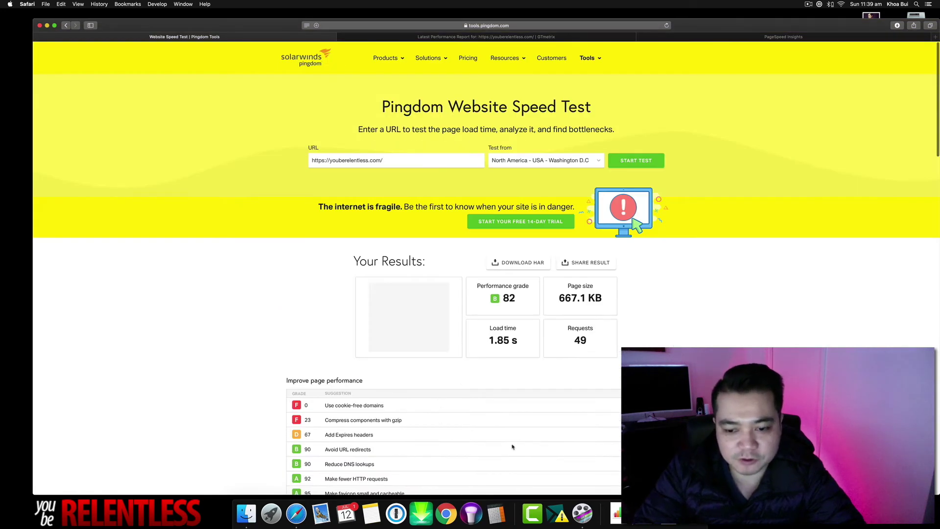
scroll(483, 387, "down", 5)
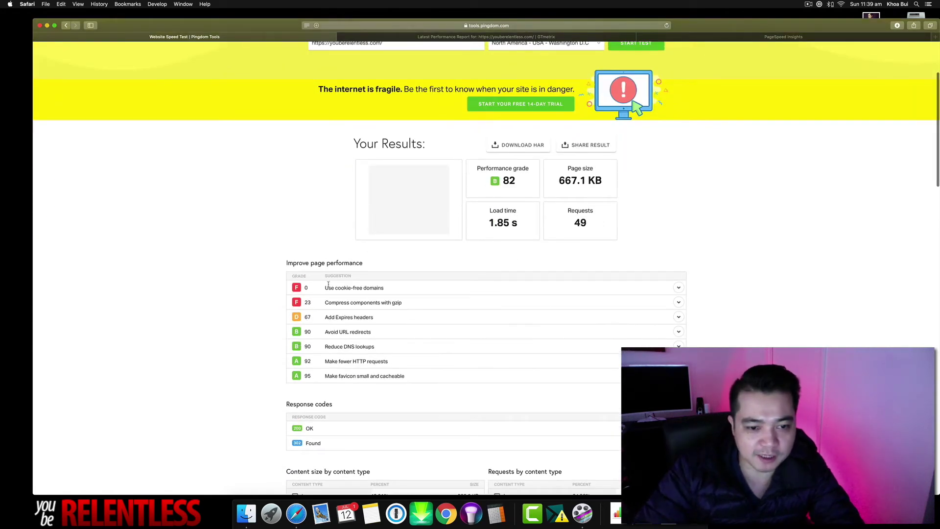
left_click_drag(325, 287, 385, 288)
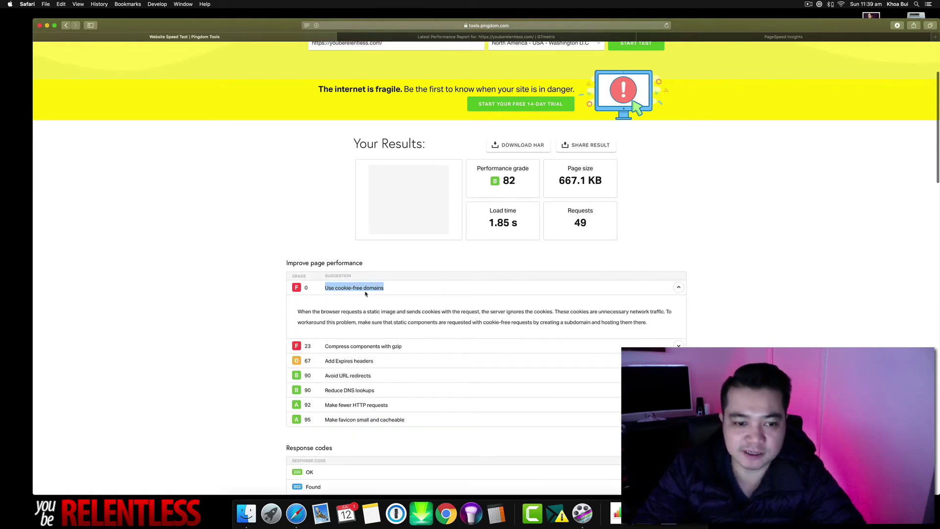
scroll(262, 300, "up", 2)
scroll(262, 300, "down", 6)
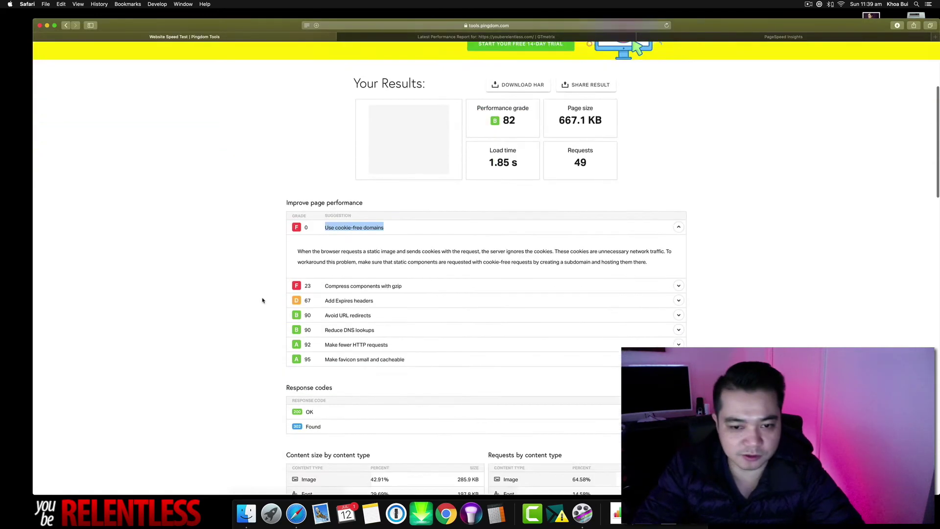
Review the content size and request breakdowns by content type, focusing on the image requests
scroll(562, 337, "down", 10)
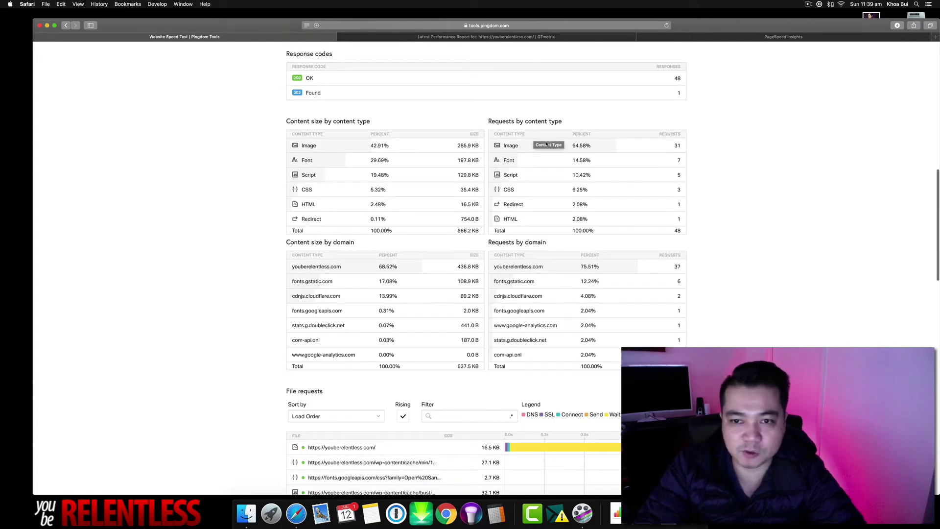
left_click_drag(679, 143, 704, 148)
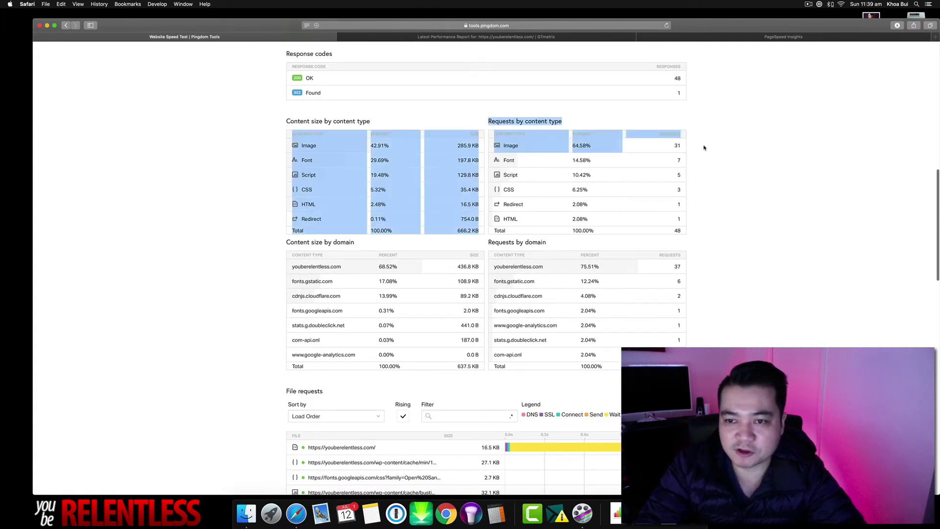
left_click(616, 146)
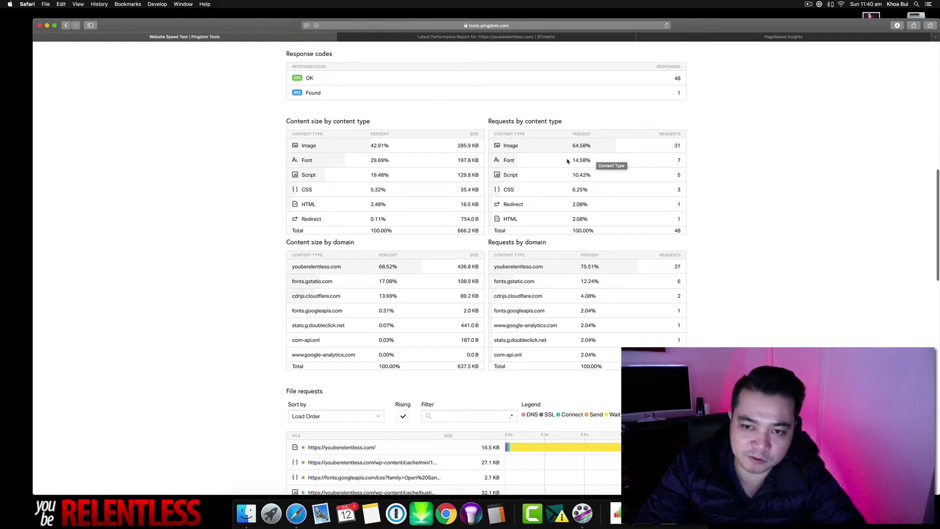
scroll(518, 206, "up", 6)
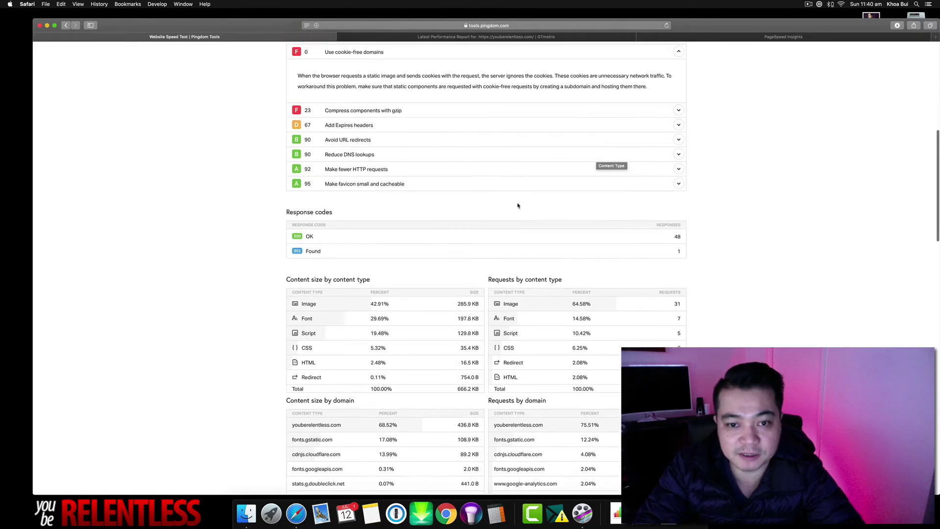
Sort the file requests by Load Time
scroll(275, 279, "down", 12)
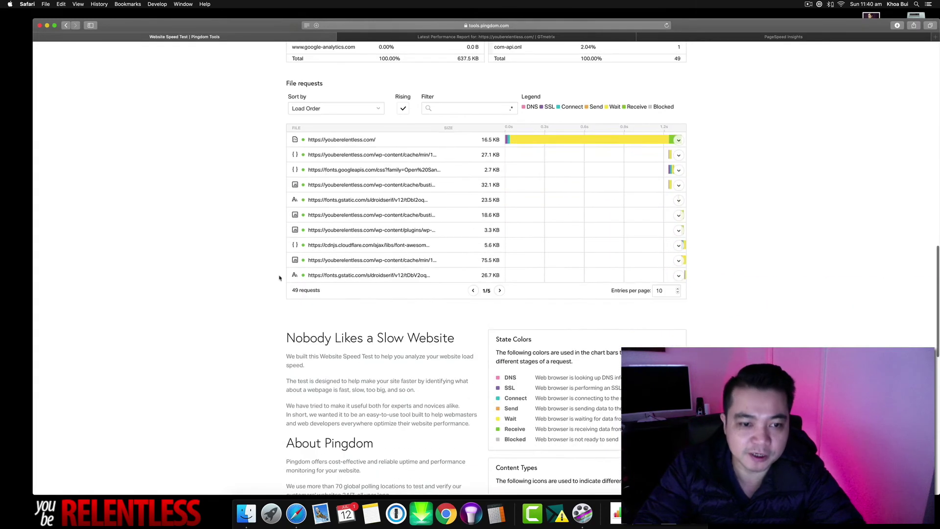
scroll(294, 289, "up", 2)
left_click(347, 162)
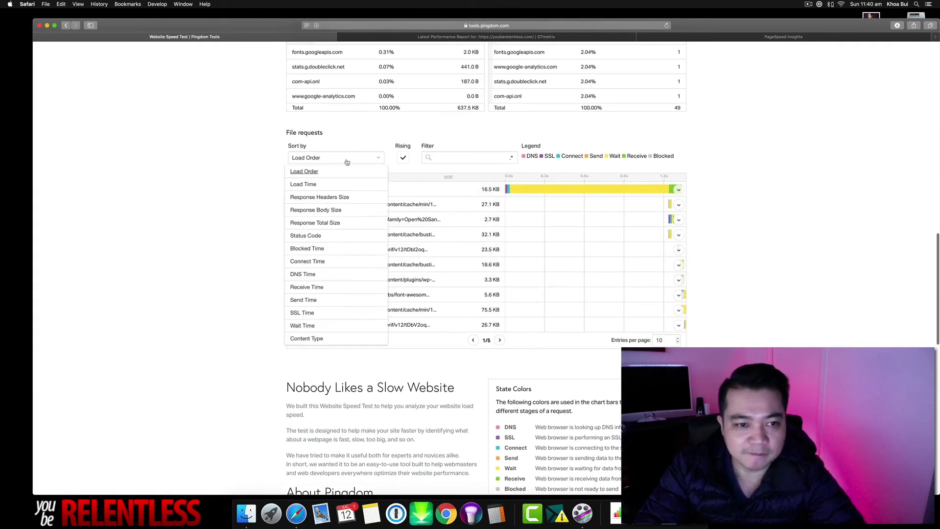
left_click(315, 185)
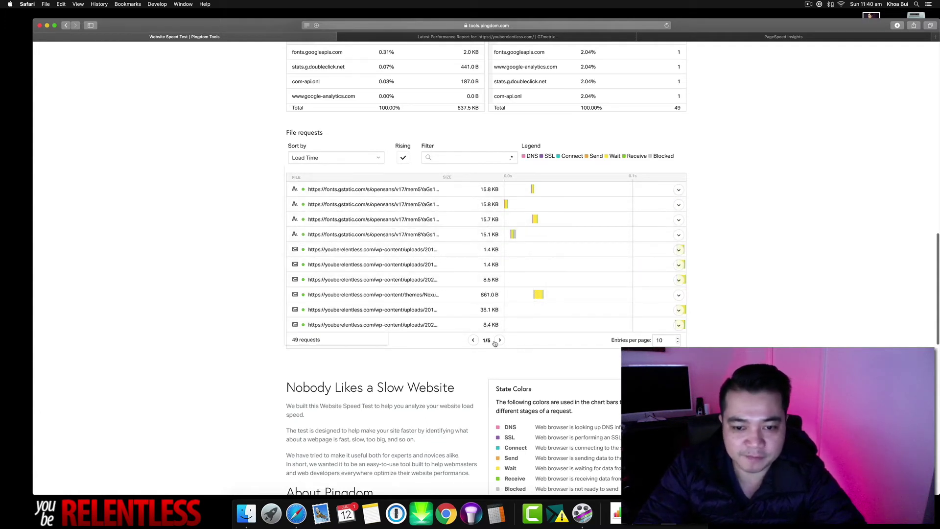
Page through the file requests to the last page and inspect the timing bars of individual files
mouse_move(529, 204)
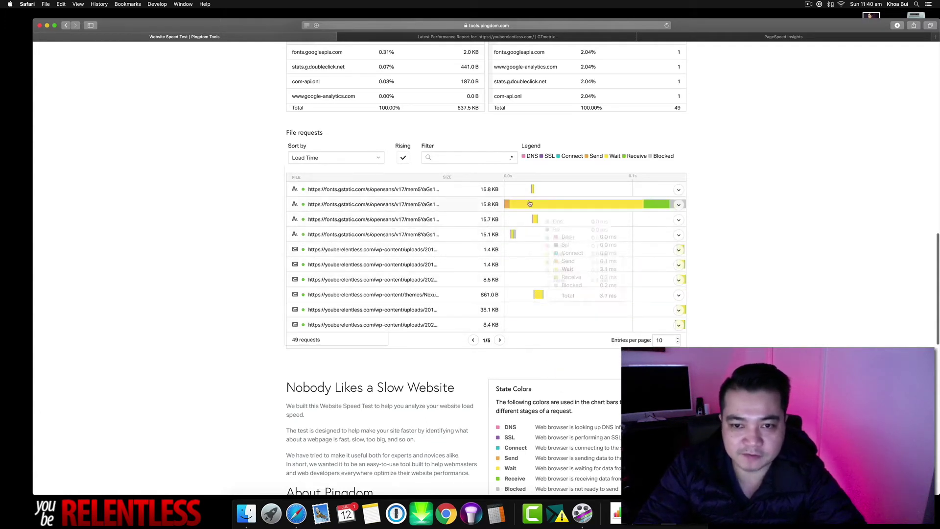
left_click(500, 340)
left_click(500, 241)
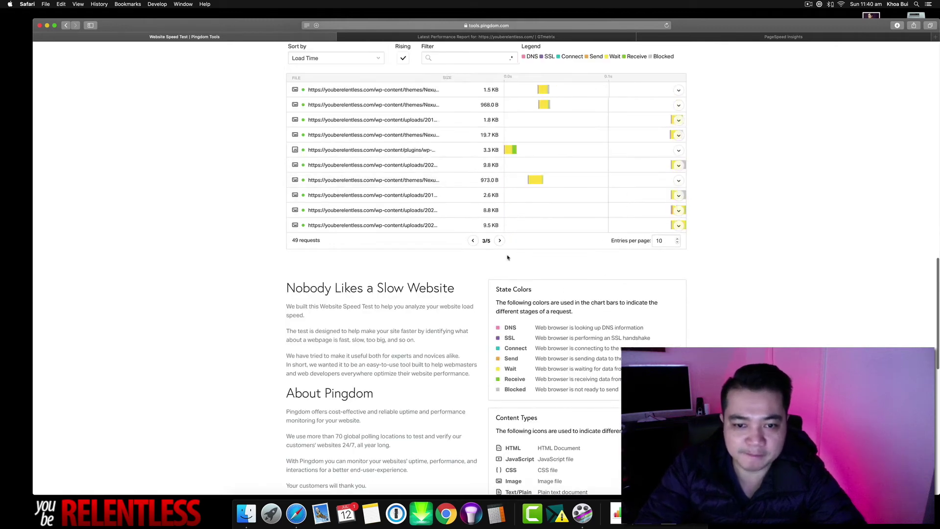
scroll(527, 268, "up", 2)
left_click(502, 295)
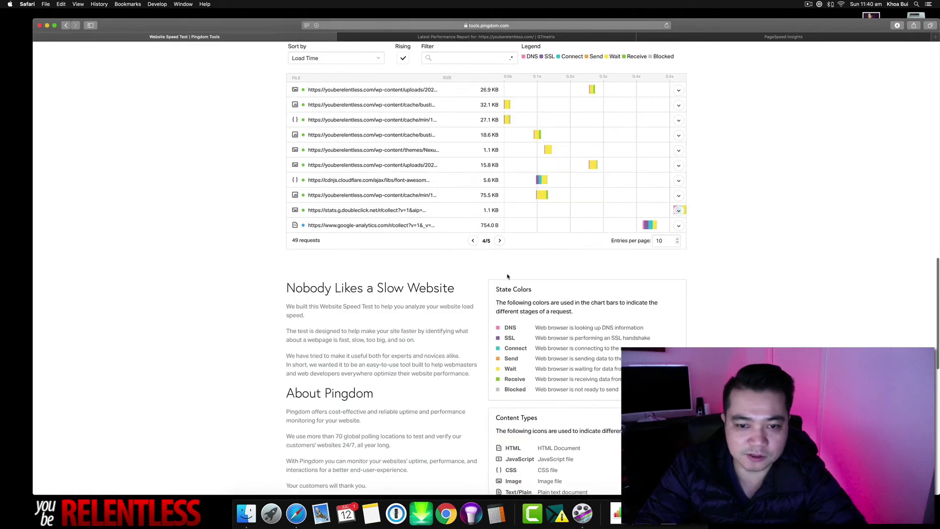
left_click(500, 242)
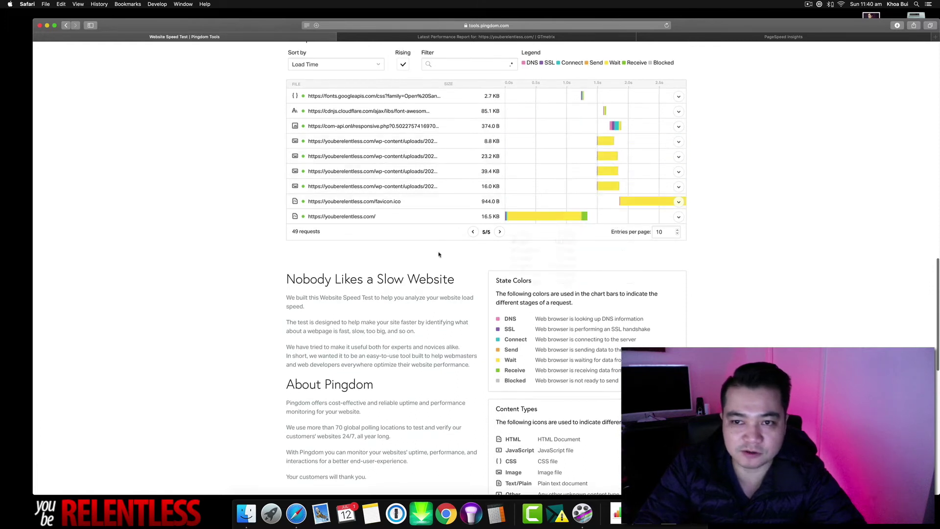
mouse_move(608, 217)
Review the performance grade, page size, requests and load time in the Pingdom results summary
scroll(753, 254, "up", 15)
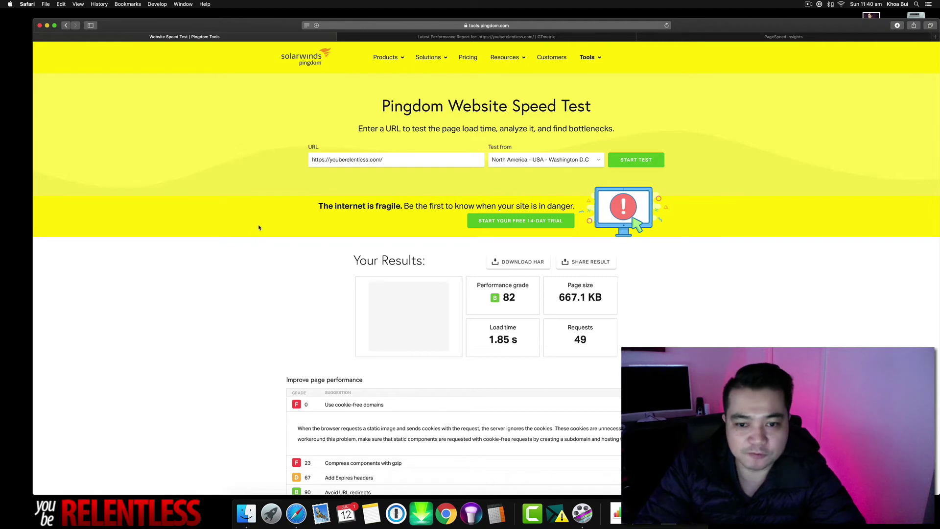
double_click(512, 299)
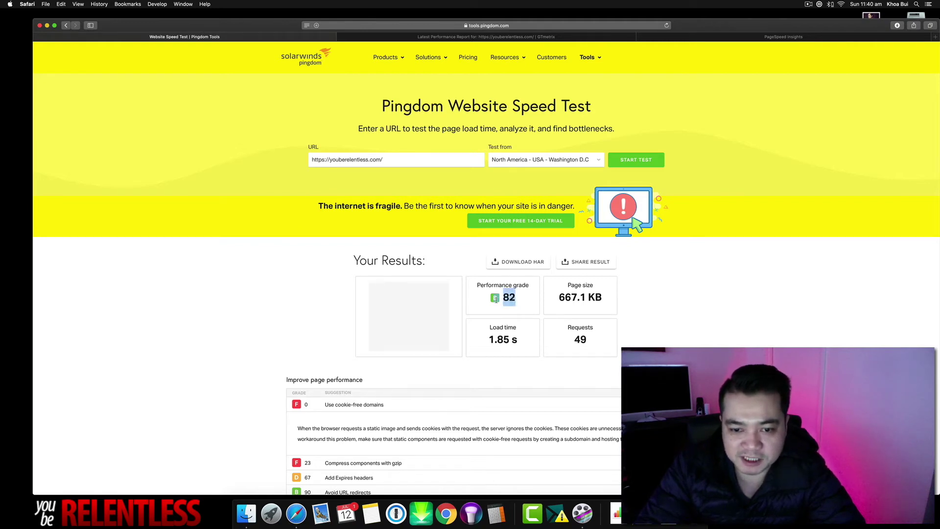
triple_click(580, 306)
left_click(686, 300)
triple_click(576, 340)
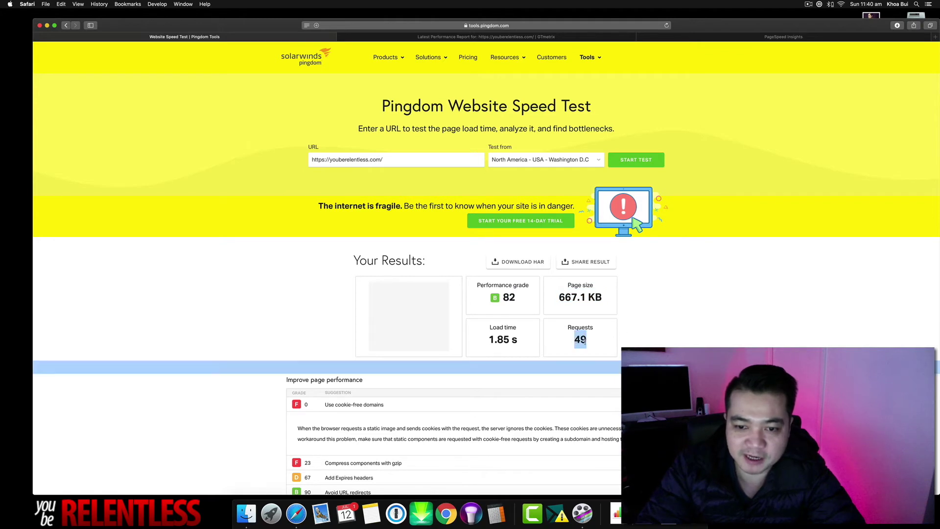
left_click(700, 323)
triple_click(491, 338)
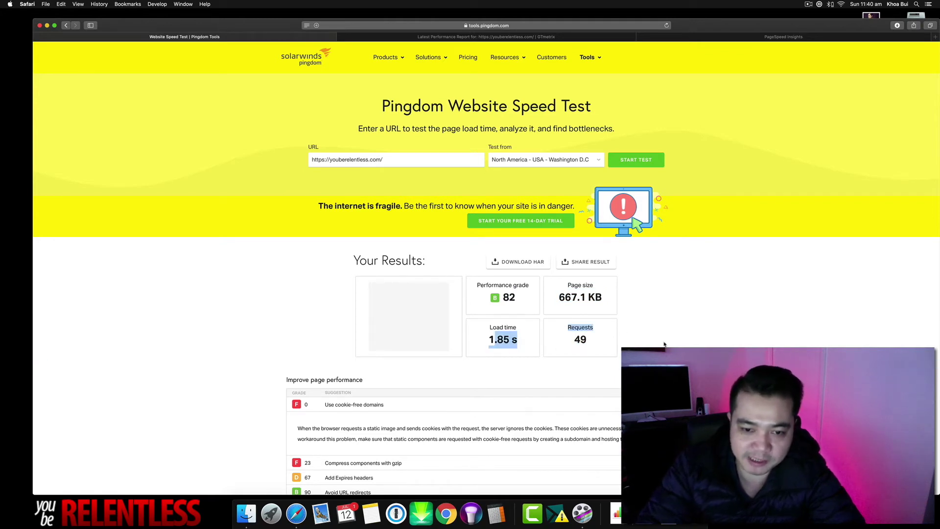
left_click(734, 333)
Review the Pingdom results summary, the page performance suggestions, the response codes and the content type breakdowns
scroll(734, 335, "down", 2)
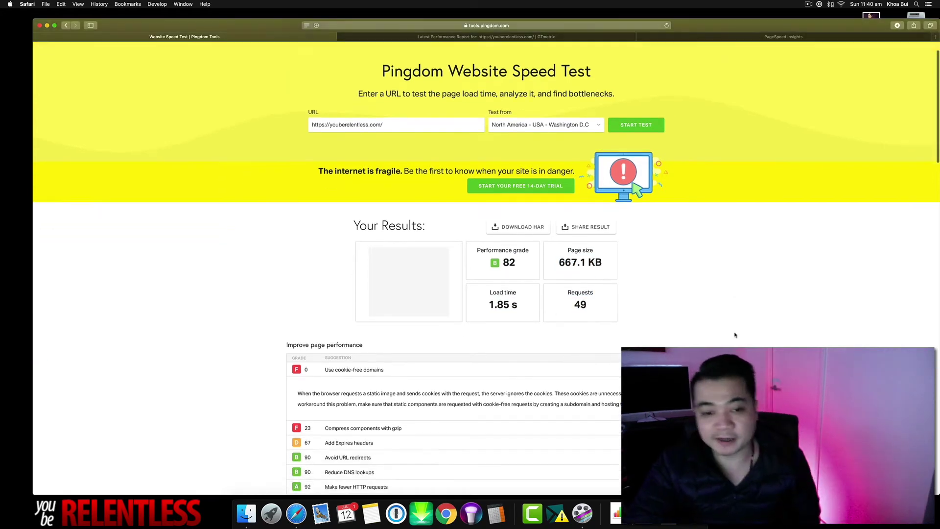
scroll(734, 335, "up", 2)
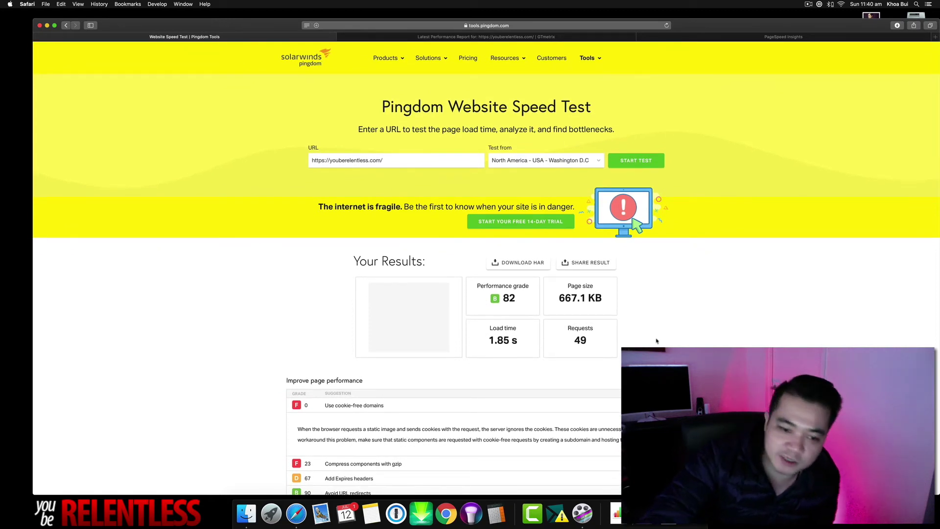
scroll(656, 343, "down", 5)
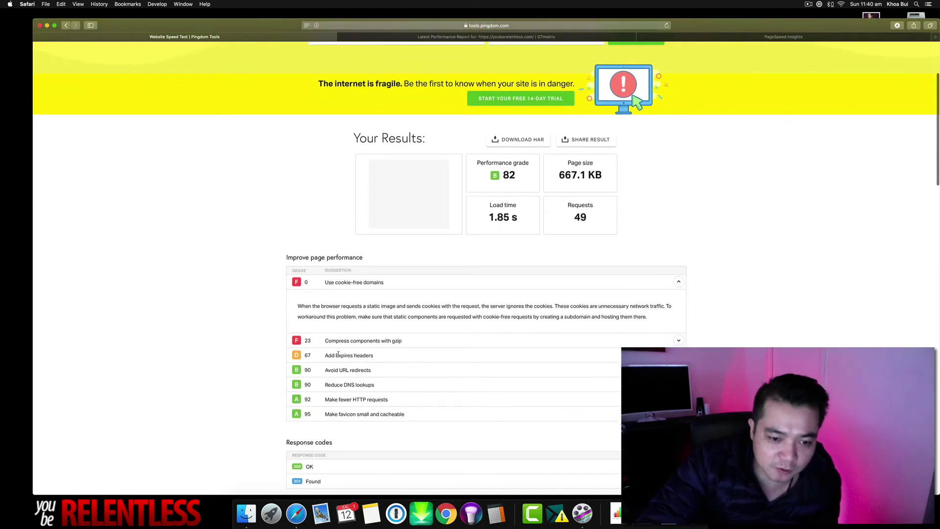
scroll(346, 378, "down", 10)
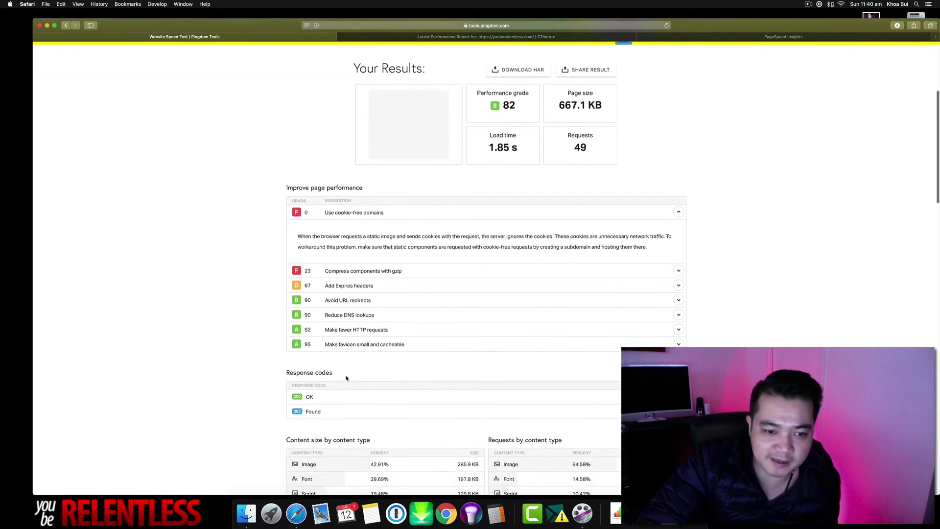
scroll(439, 378, "down", 2)
scroll(414, 363, "up", 15)
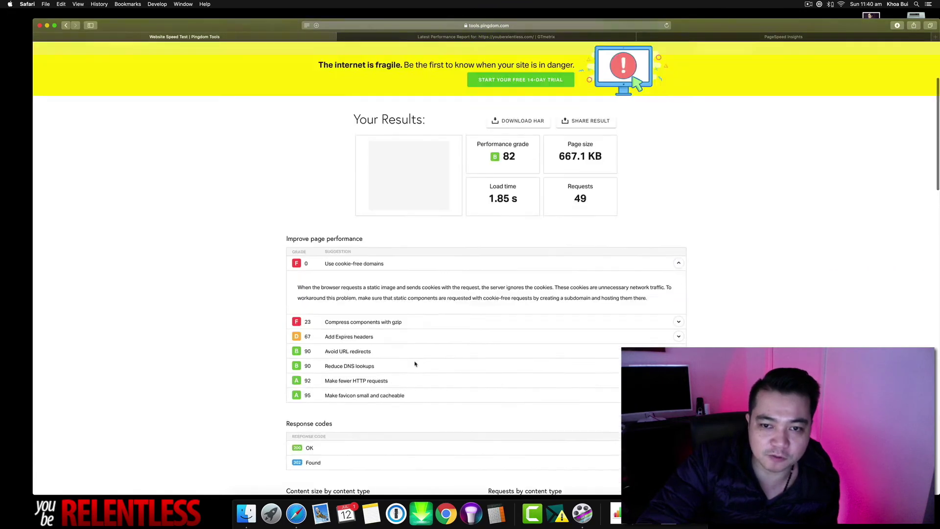
scroll(414, 363, "down", 8)
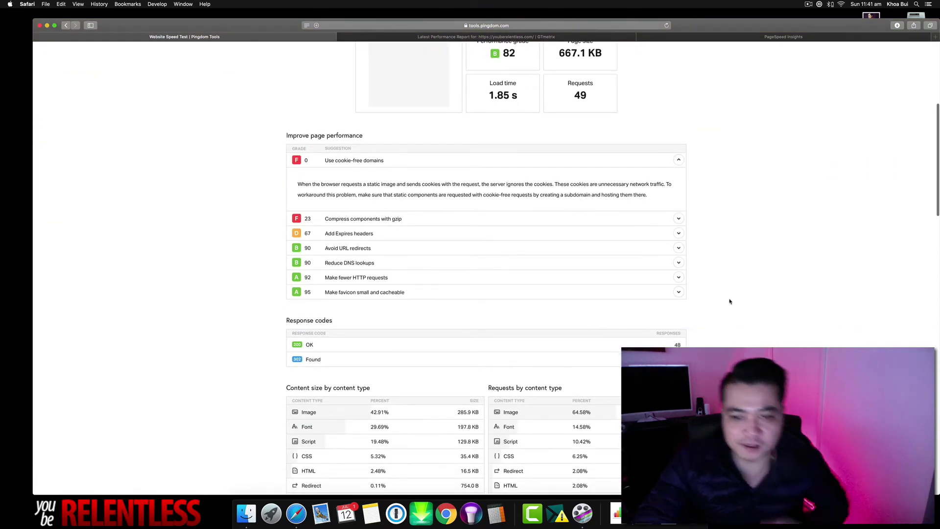
scroll(725, 284, "up", 5)
Open youberelentless.com in a new browser tab
key("super+t")
type("youberelentless.com")
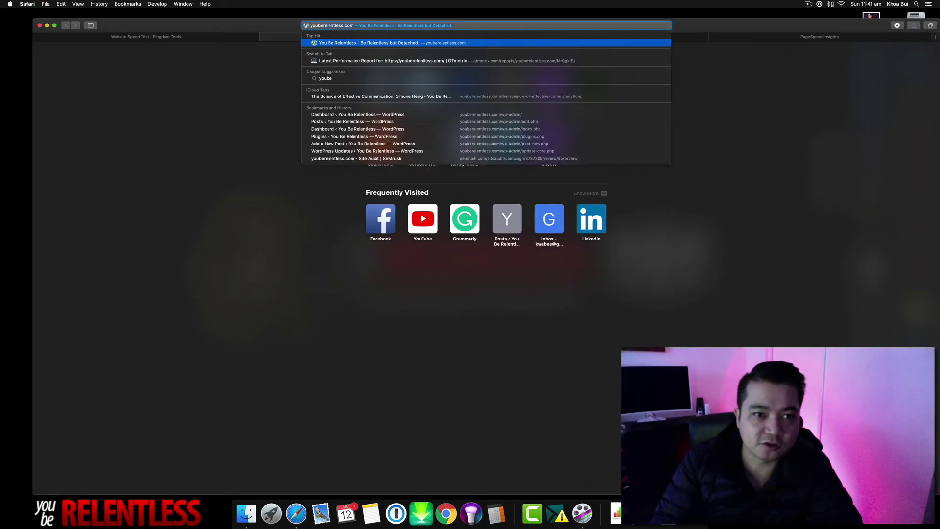
key("Return")
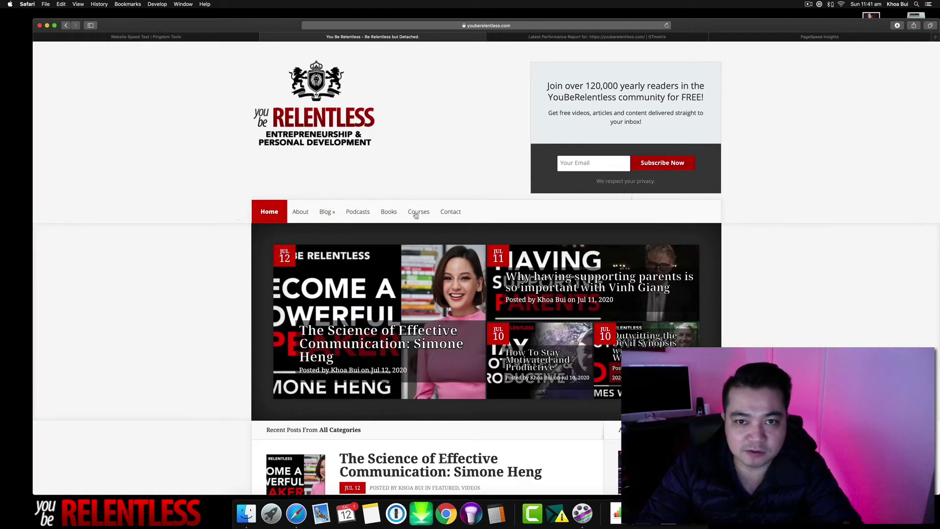
Examine the home page from the header and featured post images down through the recent posts, thumbnails and sidebar
scroll(225, 225, "down", 3)
scroll(224, 225, "up", 3)
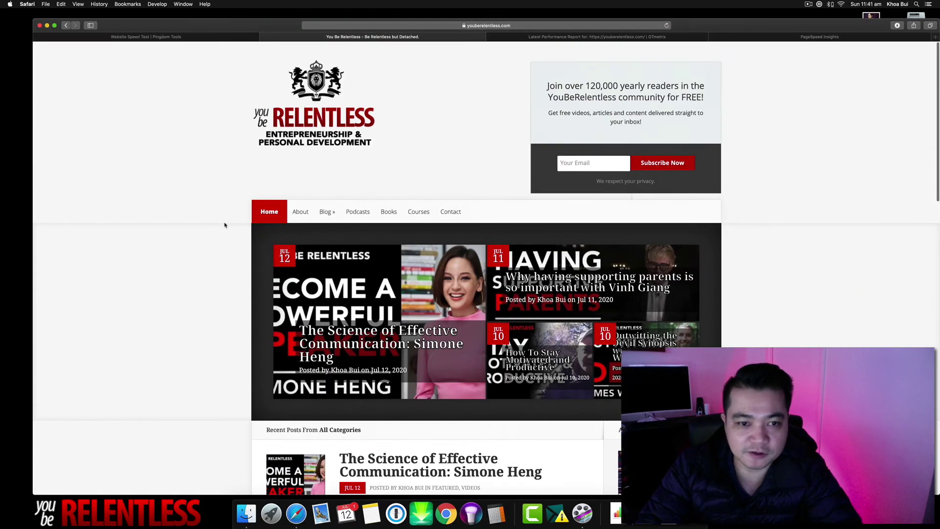
scroll(225, 224, "down", 1)
scroll(225, 225, "up", 1)
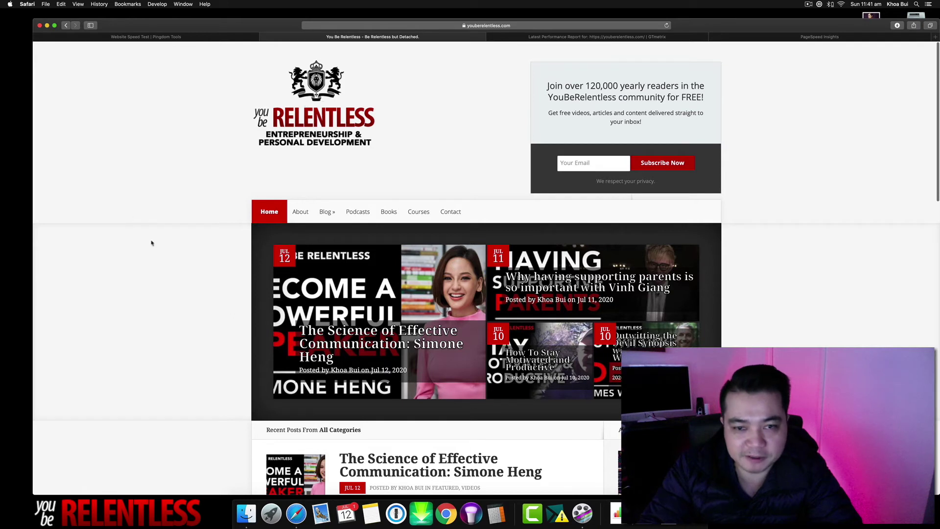
scroll(157, 245, "down", 15)
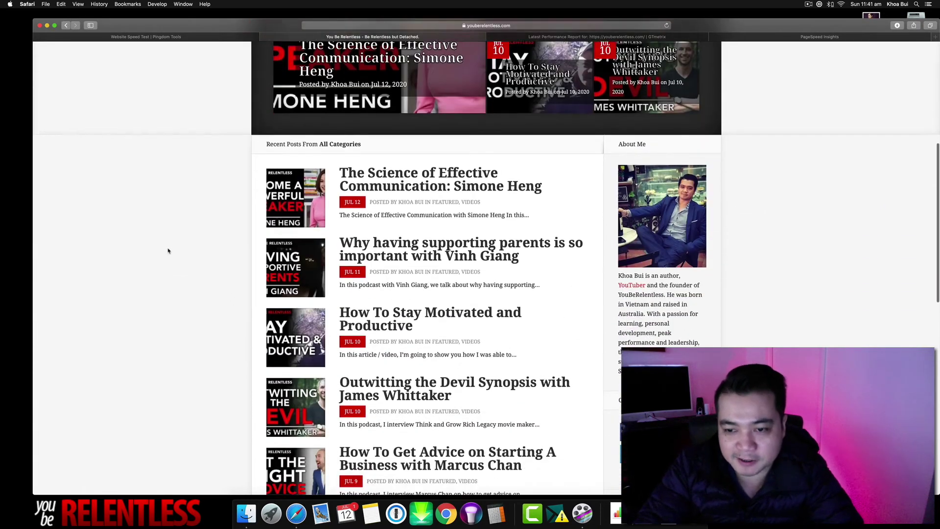
scroll(168, 250, "down", 6)
scroll(669, 286, "down", 20)
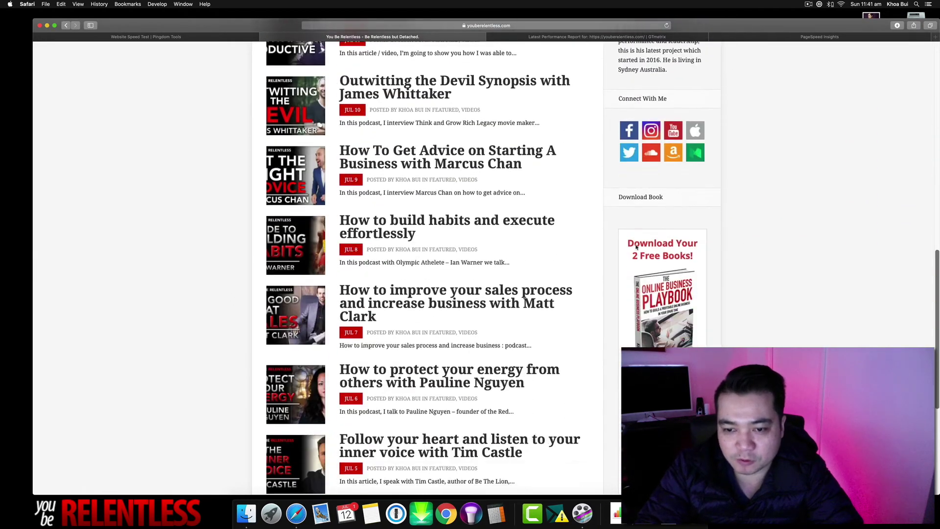
scroll(647, 254, "up", 8)
scroll(647, 254, "up", 9)
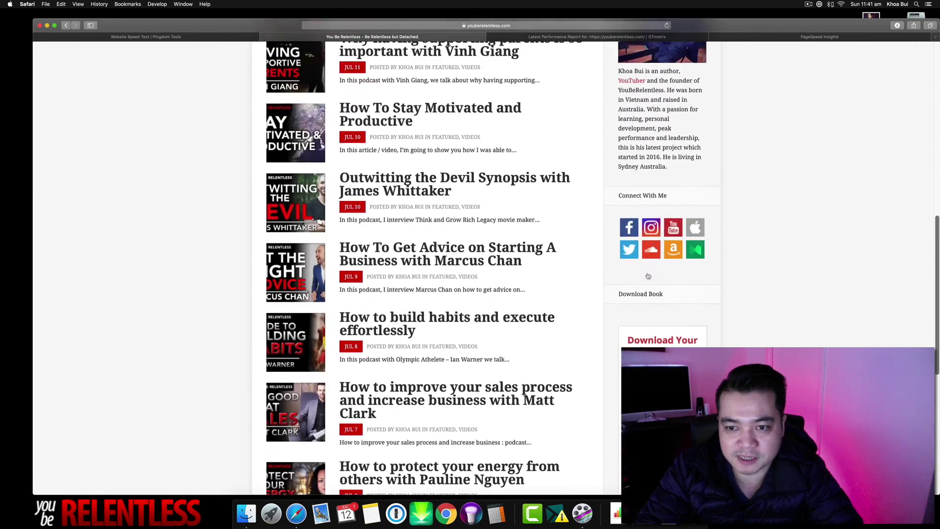
scroll(647, 255, "up", 7)
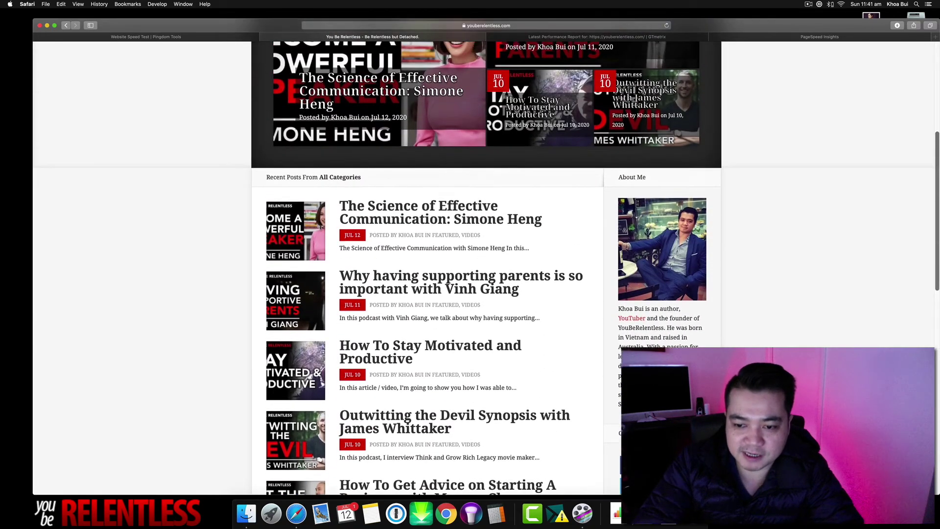
scroll(647, 255, "down", 15)
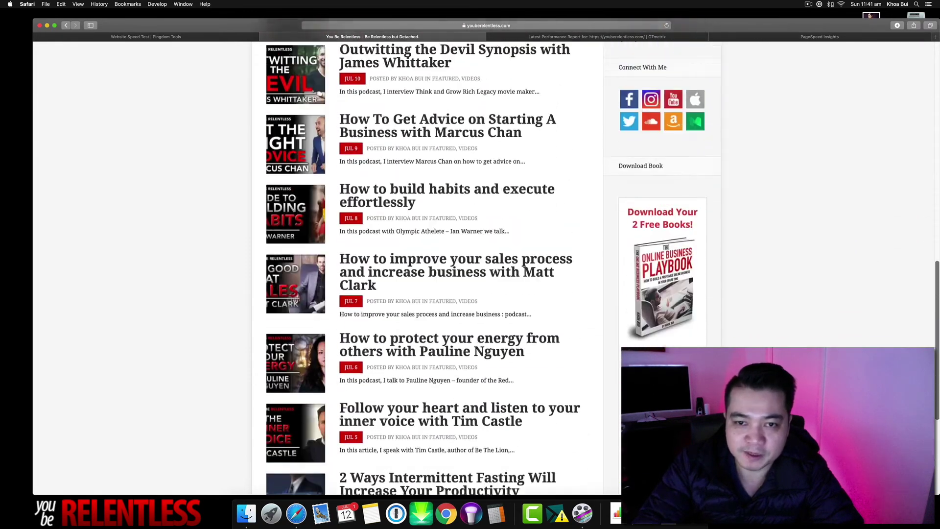
scroll(420, 112, "up", 10)
scroll(420, 112, "up", 12)
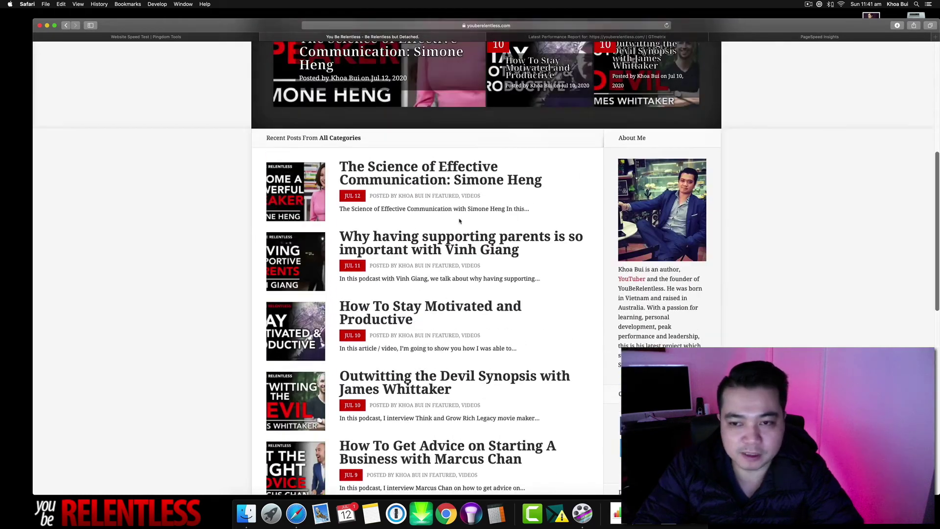
scroll(804, 312, "down", 15)
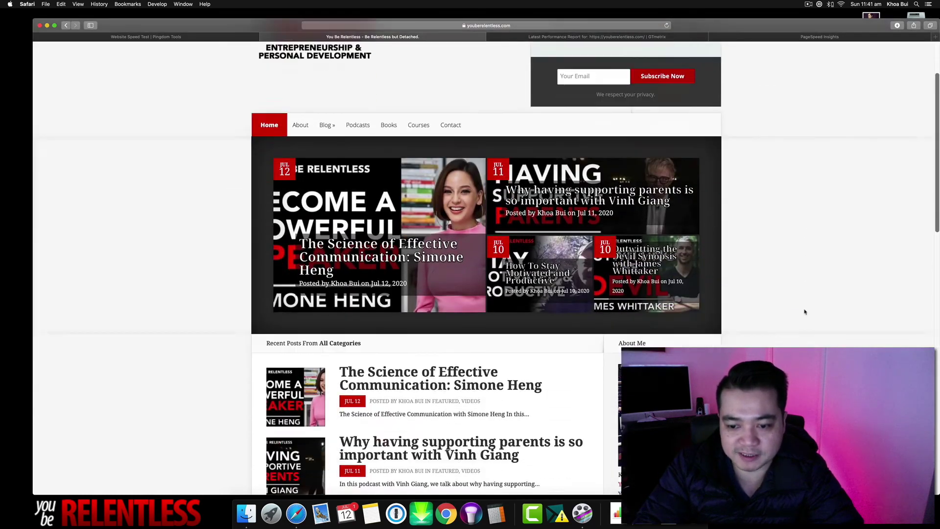
scroll(804, 312, "up", 10)
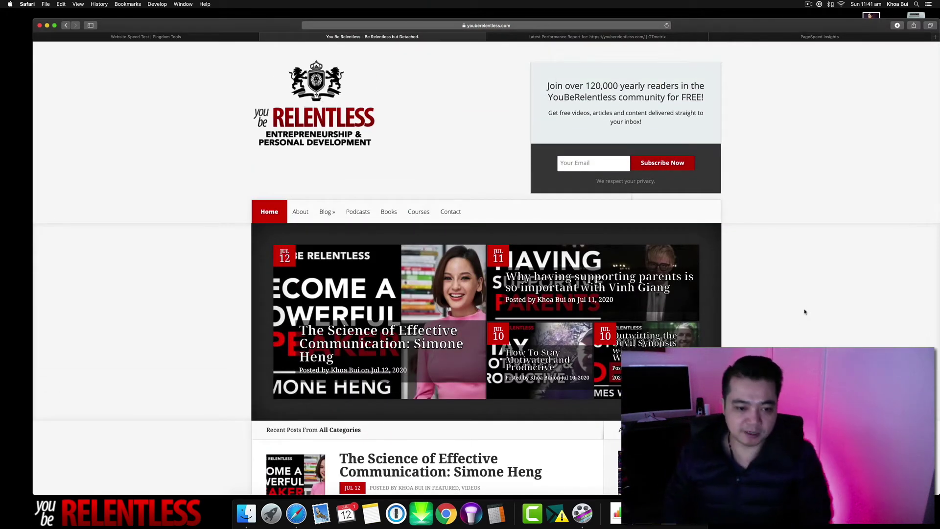
scroll(804, 312, "down", 5)
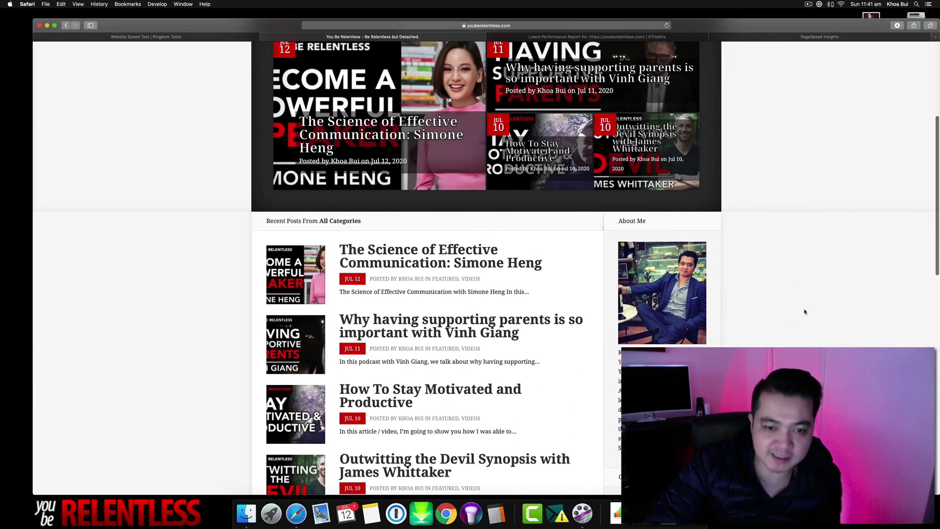
scroll(773, 307, "up", 5)
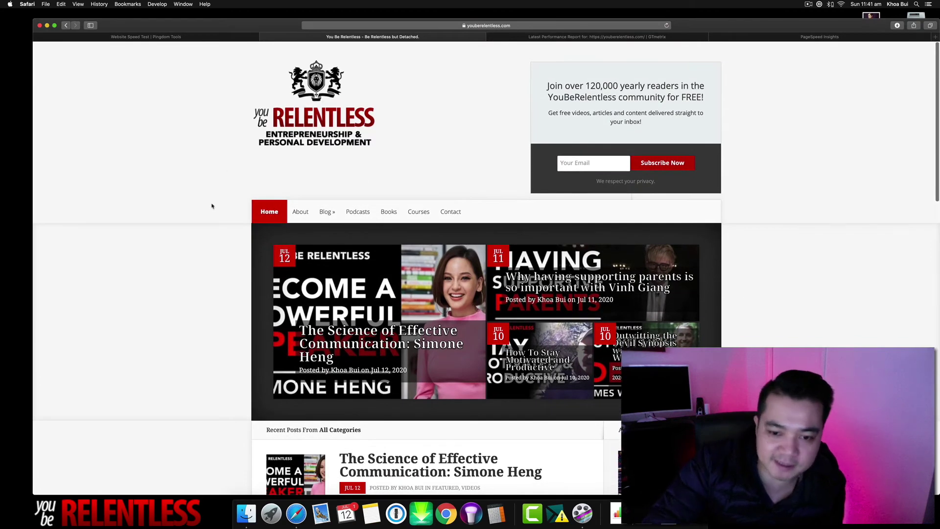
scroll(212, 206, "down", 10)
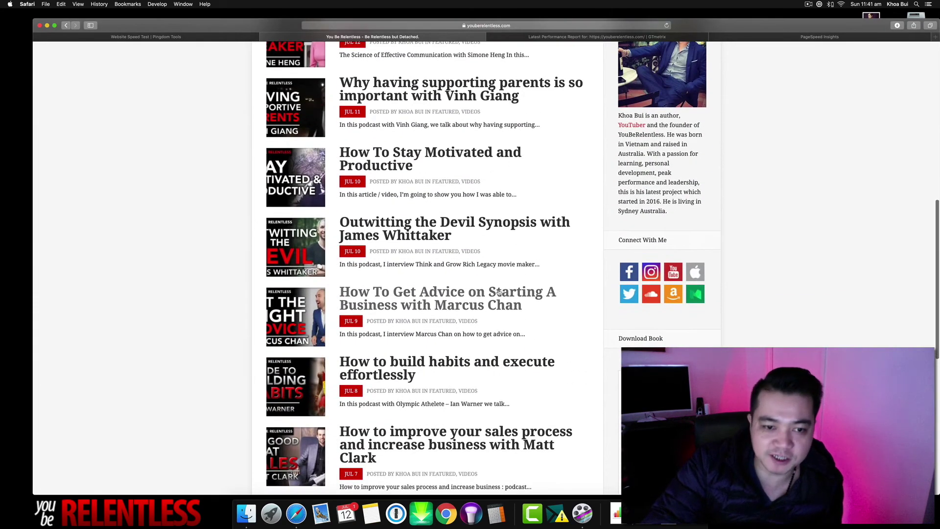
scroll(498, 293, "down", 5)
scroll(479, 260, "up", 3)
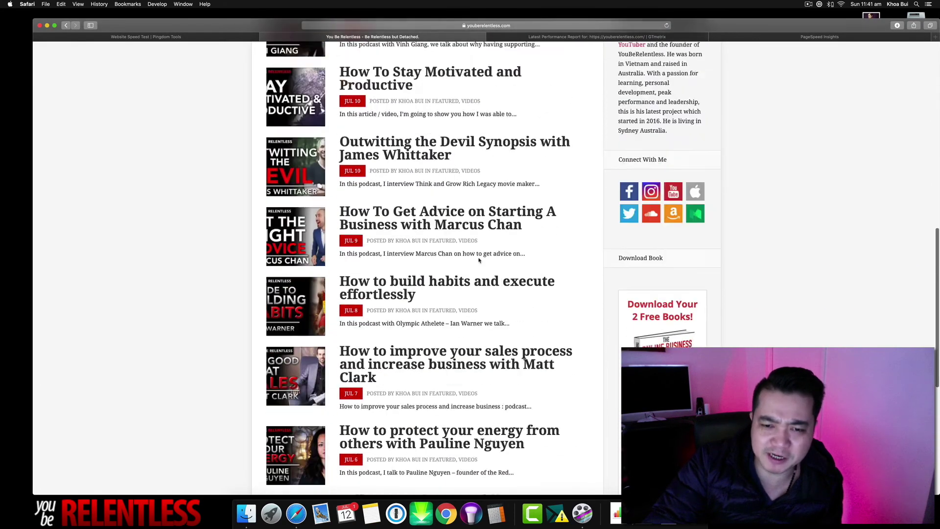
scroll(818, 204, "up", 12)
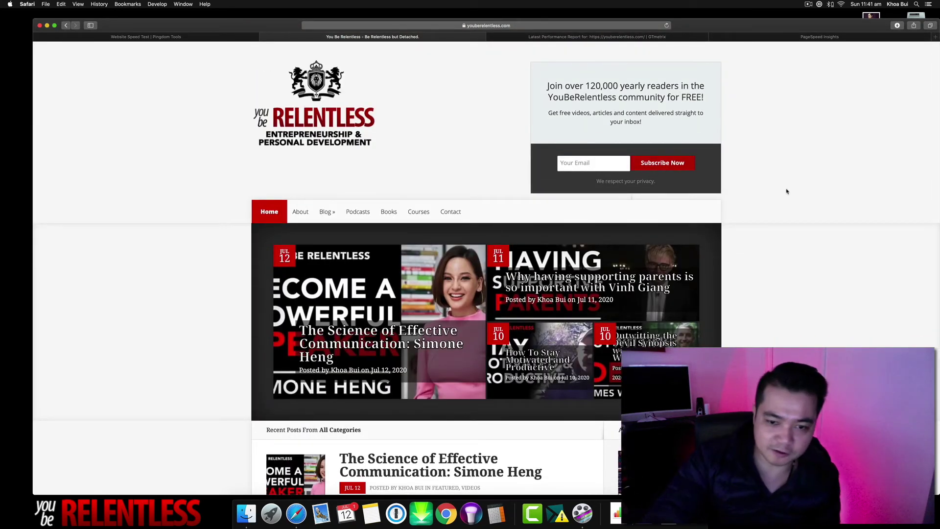
scroll(786, 191, "down", 6)
scroll(786, 191, "up", 6)
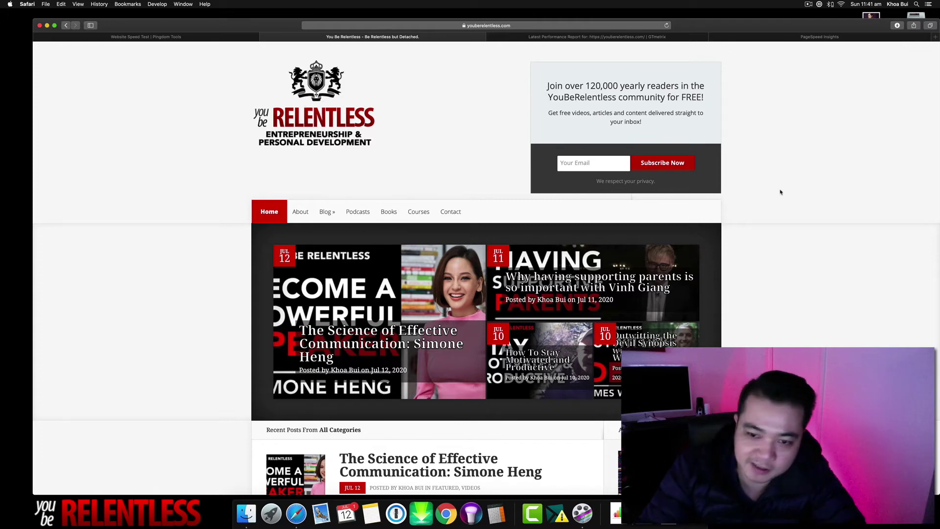
scroll(780, 192, "down", 7)
scroll(780, 192, "down", 10)
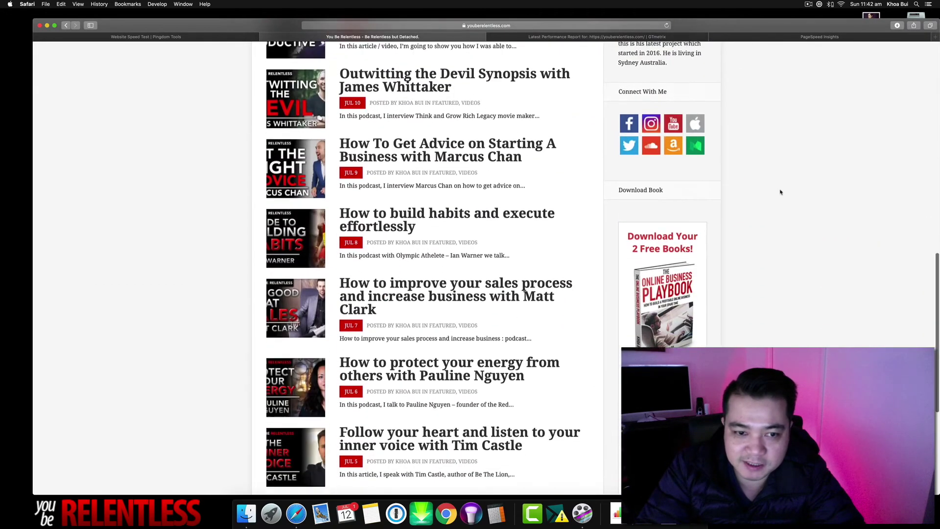
scroll(780, 191, "up", 18)
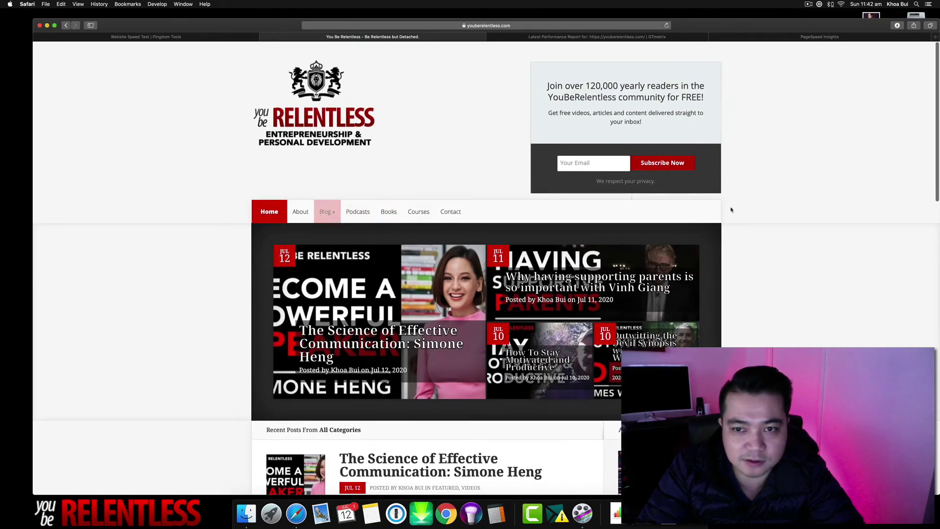
scroll(783, 220, "down", 5)
scroll(787, 224, "up", 5)
scroll(789, 225, "down", 1)
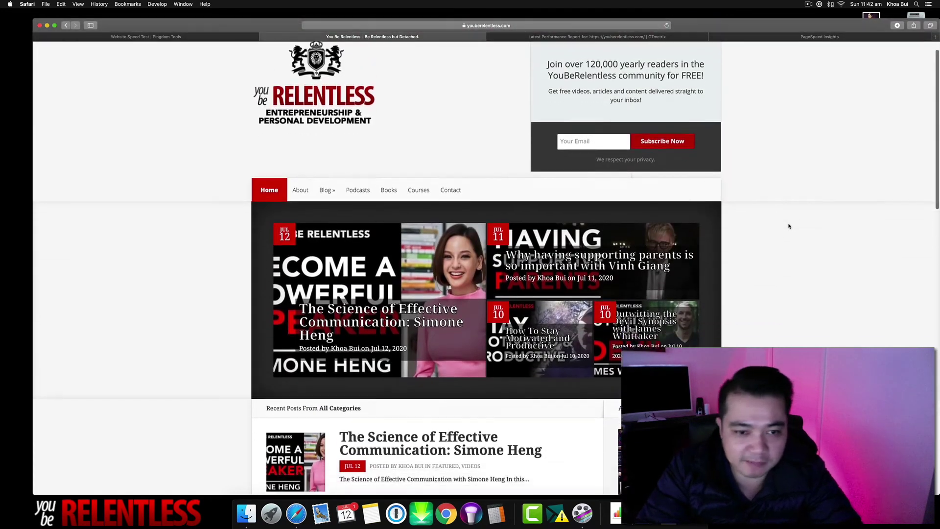
Open the article "The Science of Effective Communication" from the home page and look through its images and text
scroll(789, 225, "down", 6)
scroll(788, 226, "up", 2)
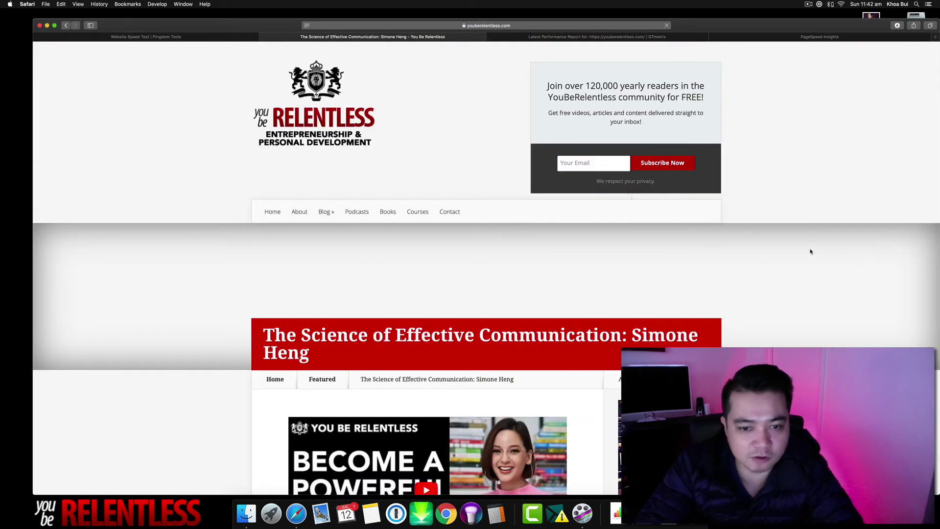
scroll(810, 251, "down", 7)
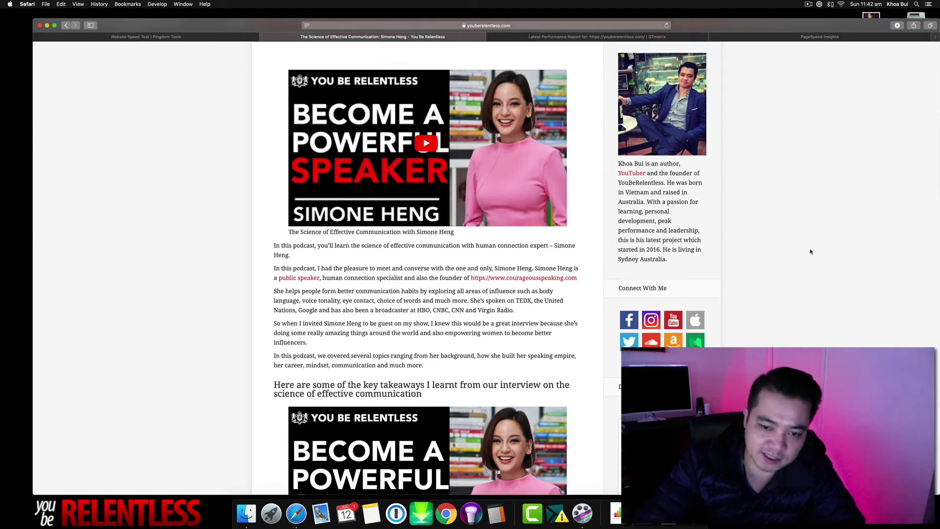
scroll(810, 252, "down", 20)
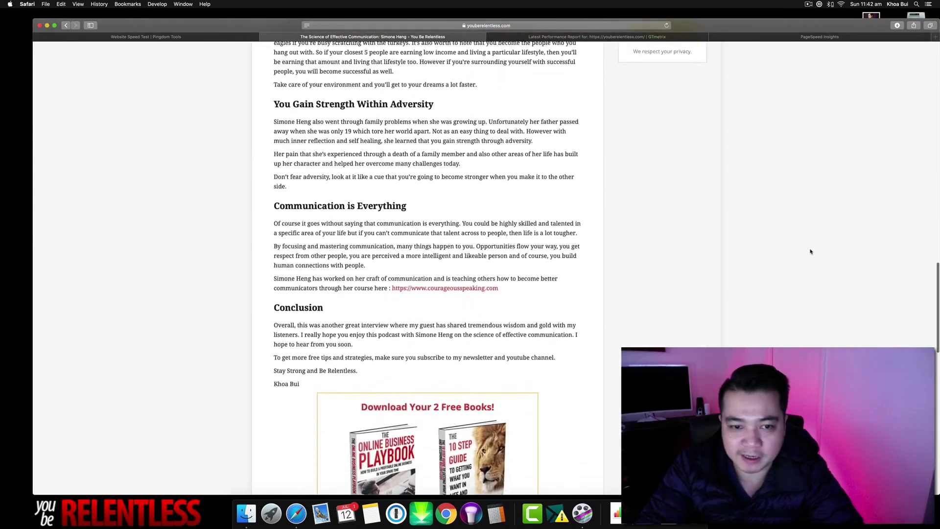
scroll(810, 251, "down", 5)
scroll(810, 251, "up", 20)
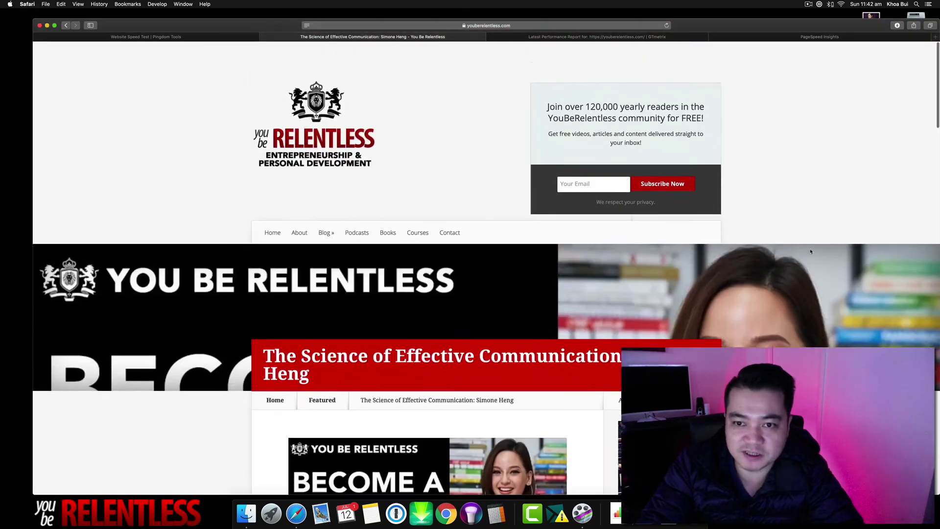
scroll(810, 251, "down", 10)
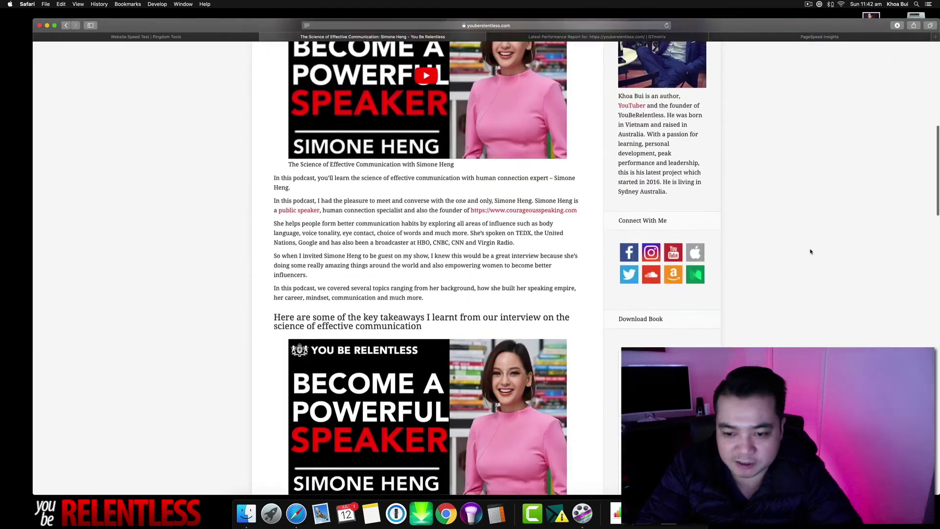
scroll(810, 251, "down", 5)
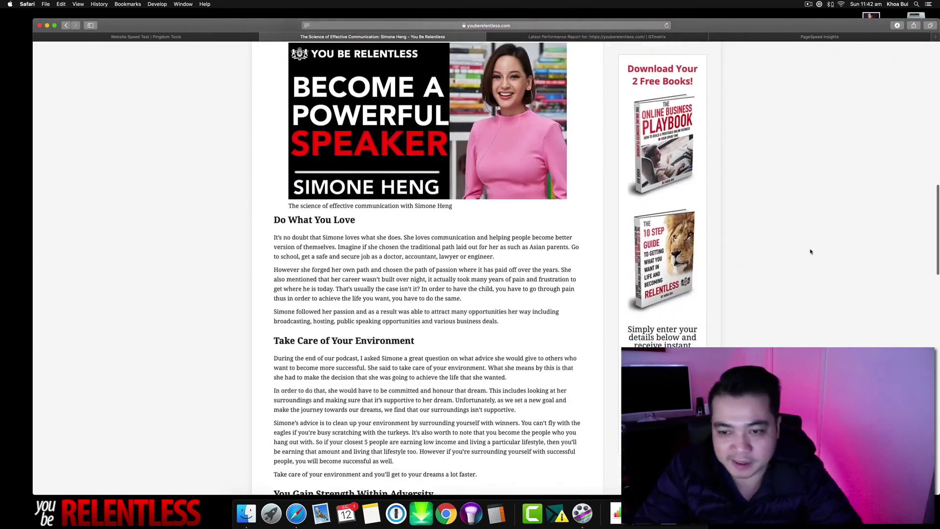
Return to the site's home page and view the recent posts list
scroll(783, 250, "up", 15)
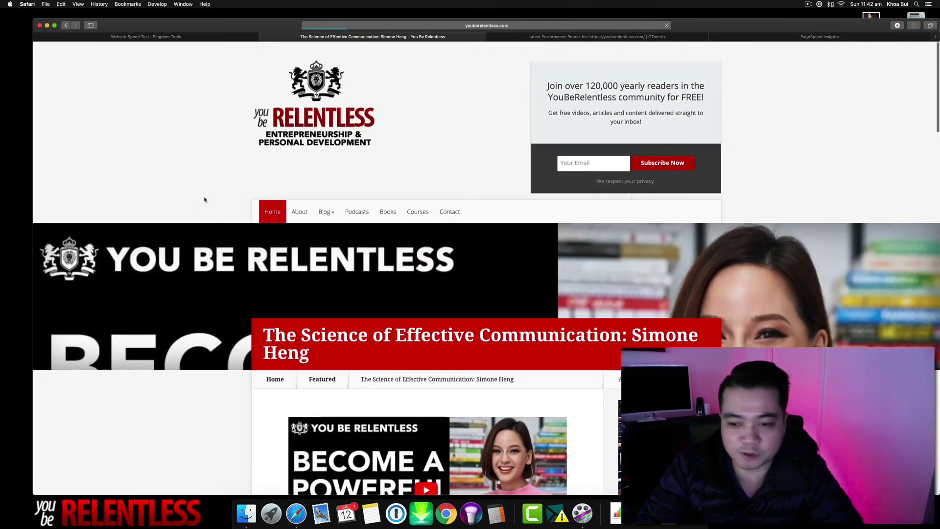
scroll(203, 213, "down", 5)
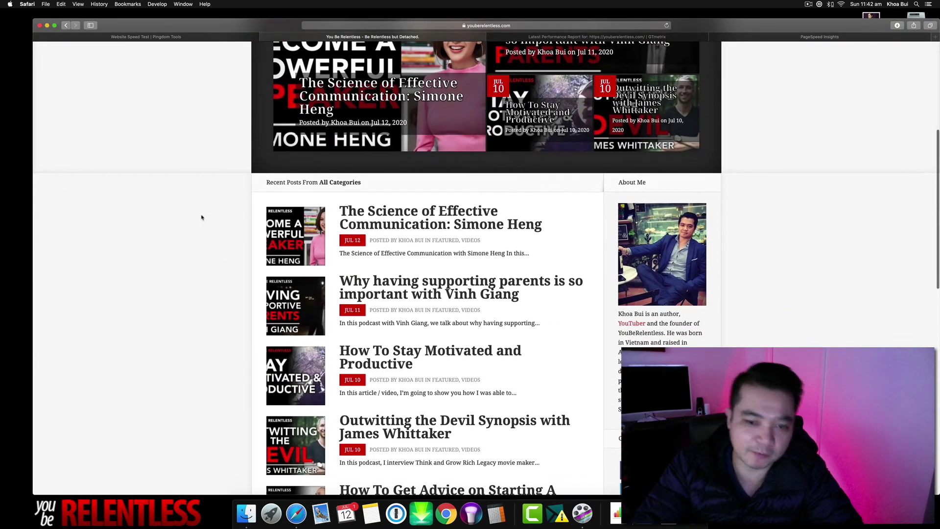
Compare the Pingdom, GTmetrix and PageSpeed Insights results for youberelentless.com across their open browser tabs
scroll(201, 215, "up", 8)
left_click(170, 39)
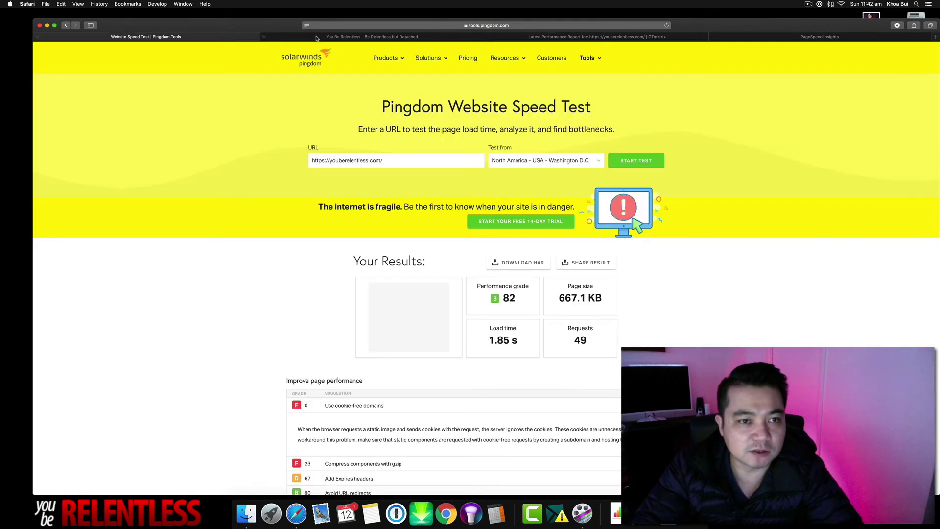
left_click(316, 37)
left_click(664, 38)
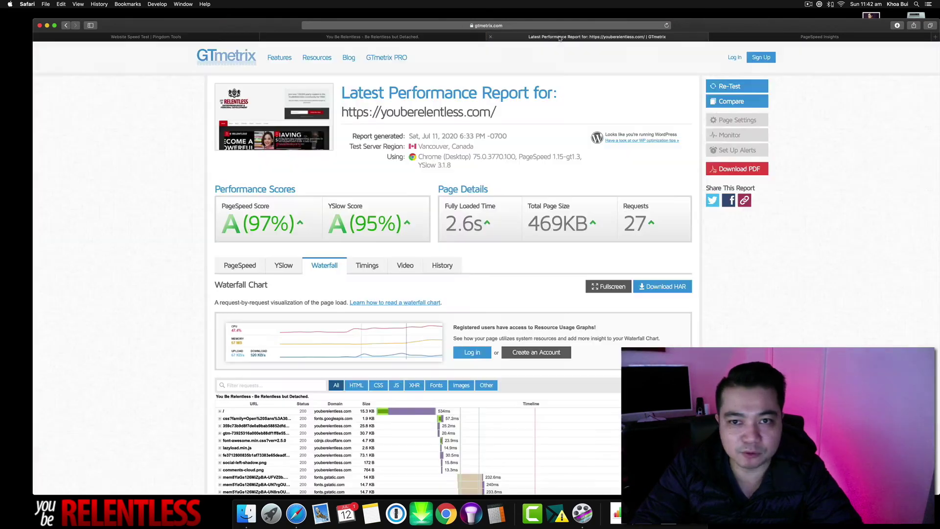
left_click(211, 37)
left_click(663, 37)
left_click(824, 39)
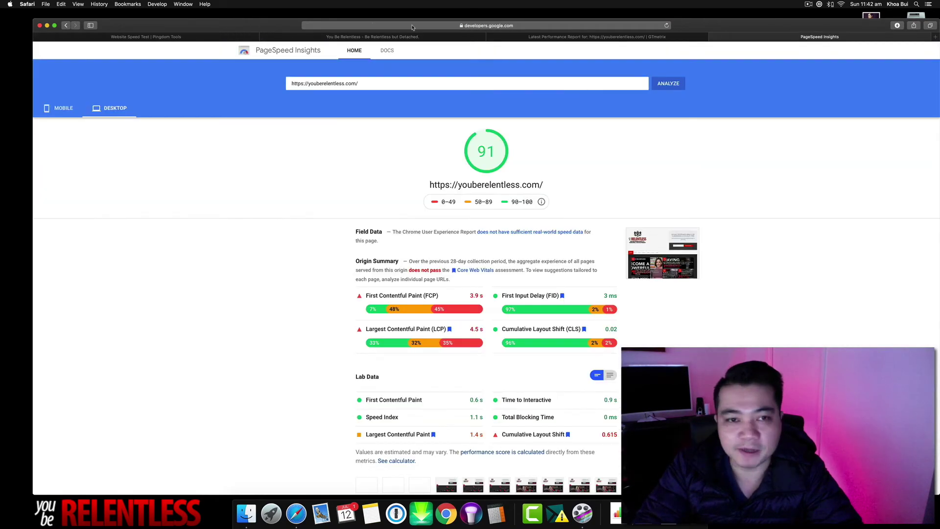
Return to the live site's home page and look over its featured posts and recent posts list
left_click(342, 37)
scroll(161, 244, "down", 8)
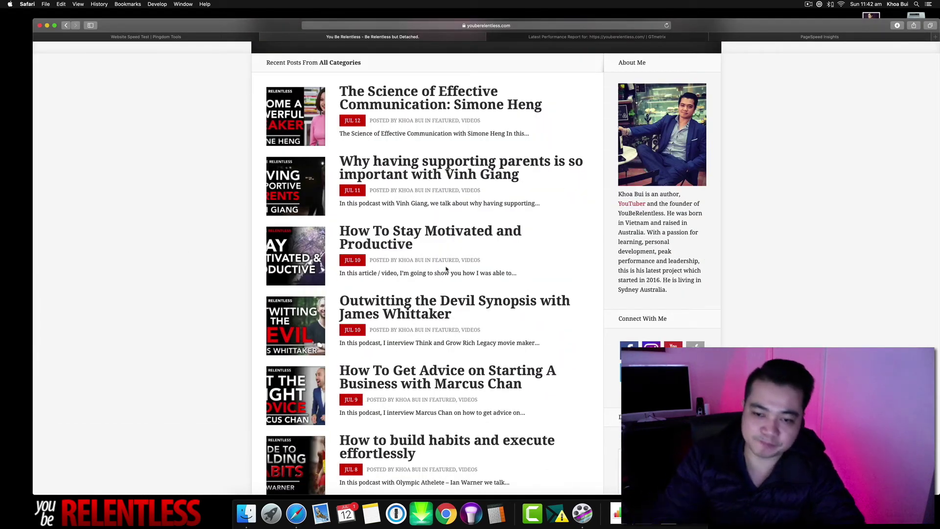
scroll(446, 269, "up", 8)
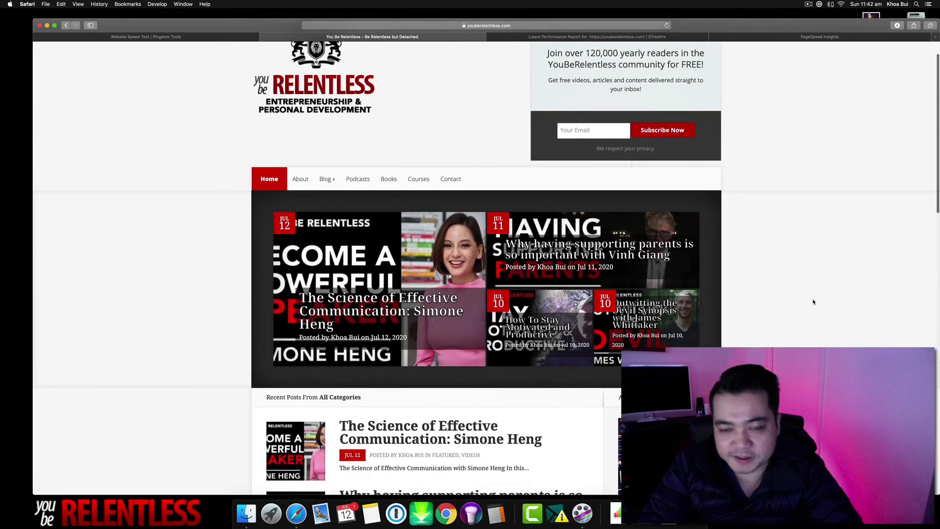
scroll(802, 296, "down", 3)
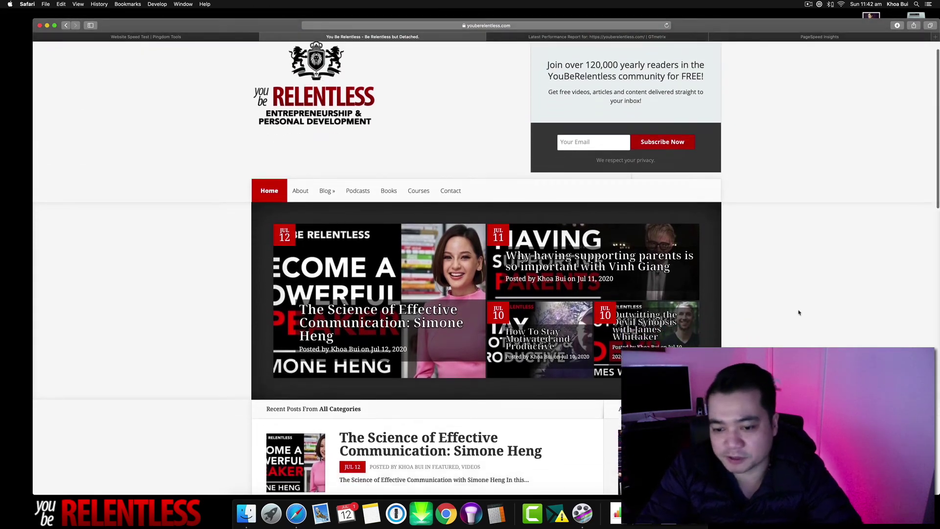
Open the youberelentless.com WordPress admin dashboard in a new browser tab and go to the installed plugins list
key("cmd+t")
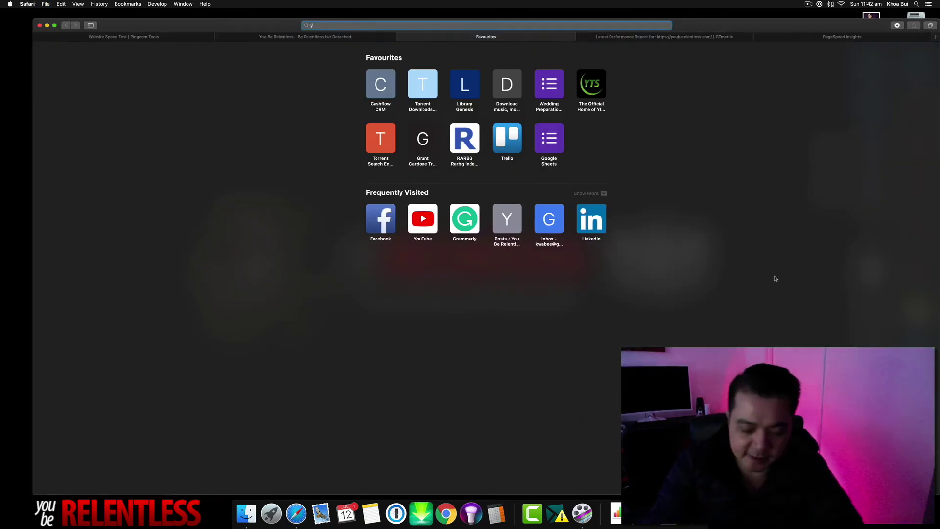
type("youtube.com/")
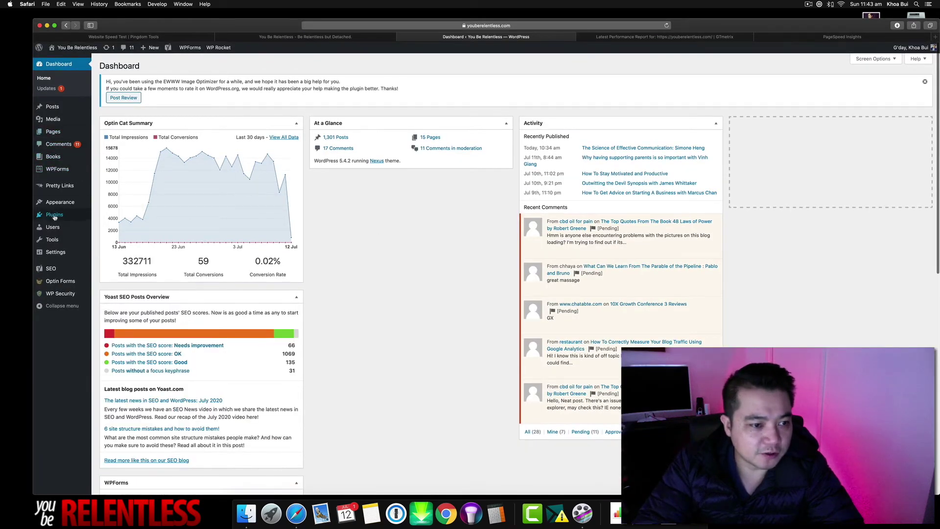
mouse_move(55, 215)
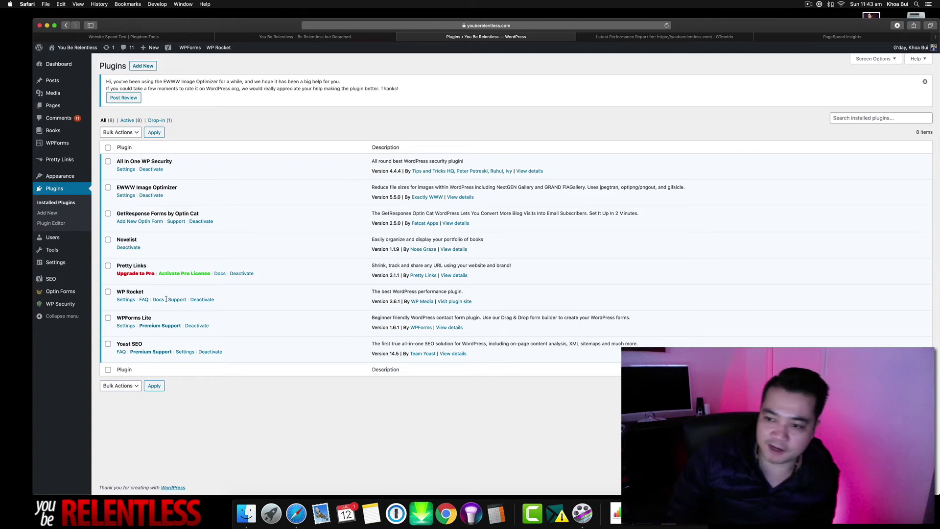
Open cloudflare.com in a new browser tab
key("super+t")
type("cloudflare.com")
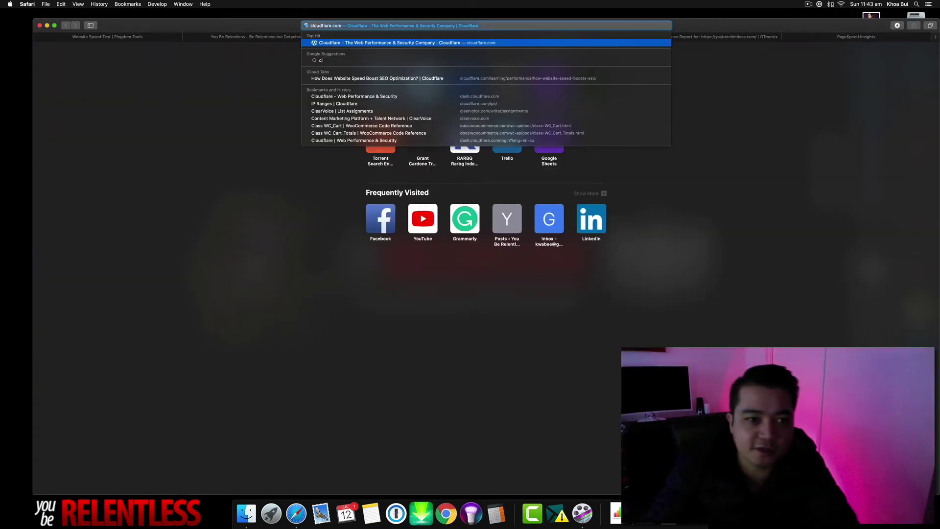
key("Return")
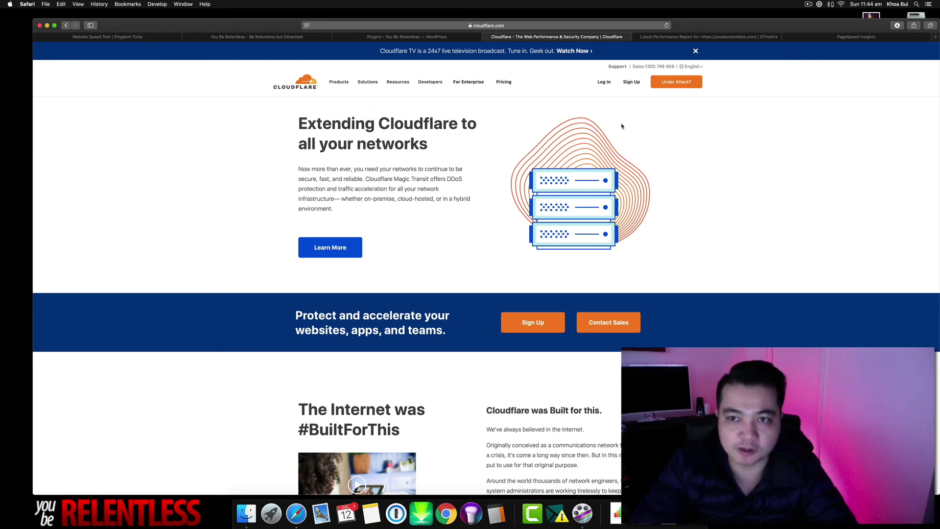
Return to the installed plugins list, highlight EWWW Image Optimizer and open the site's media library
left_click(373, 39)
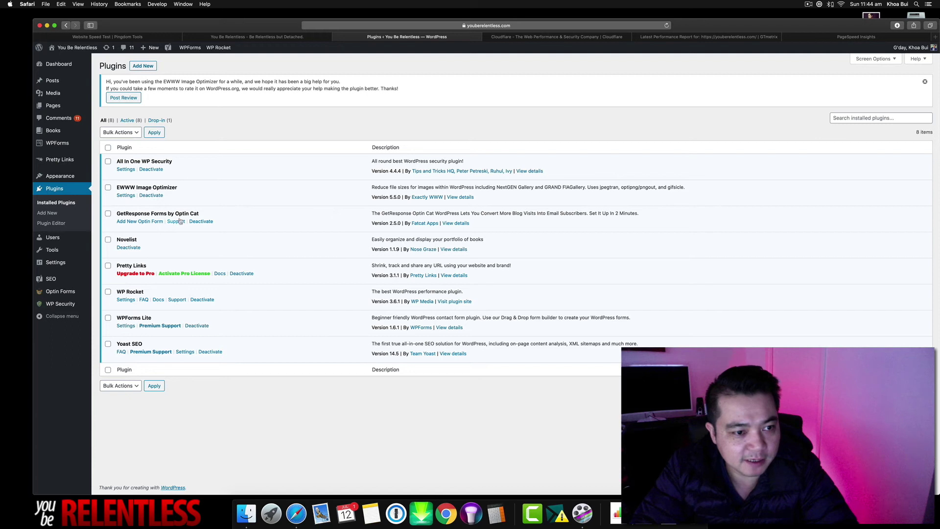
left_click_drag(119, 188, 184, 186)
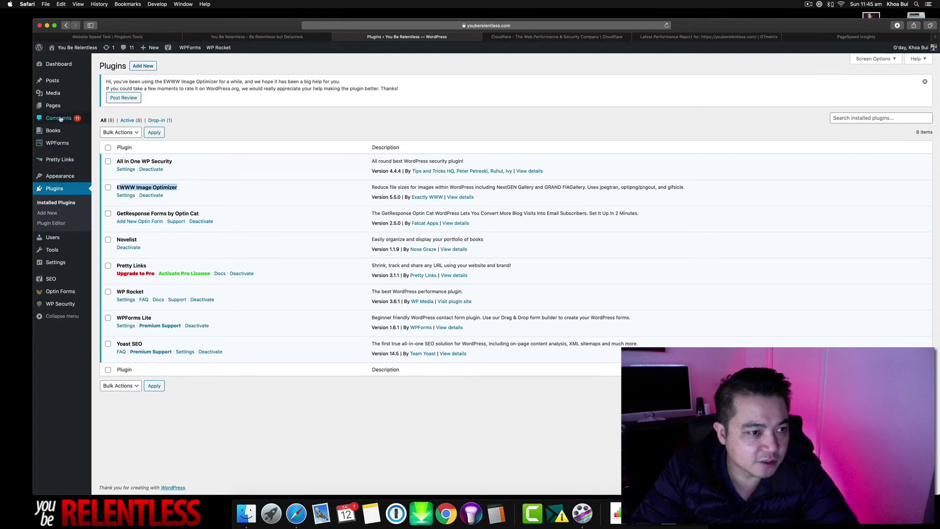
mouse_move(62, 97)
left_click(104, 94)
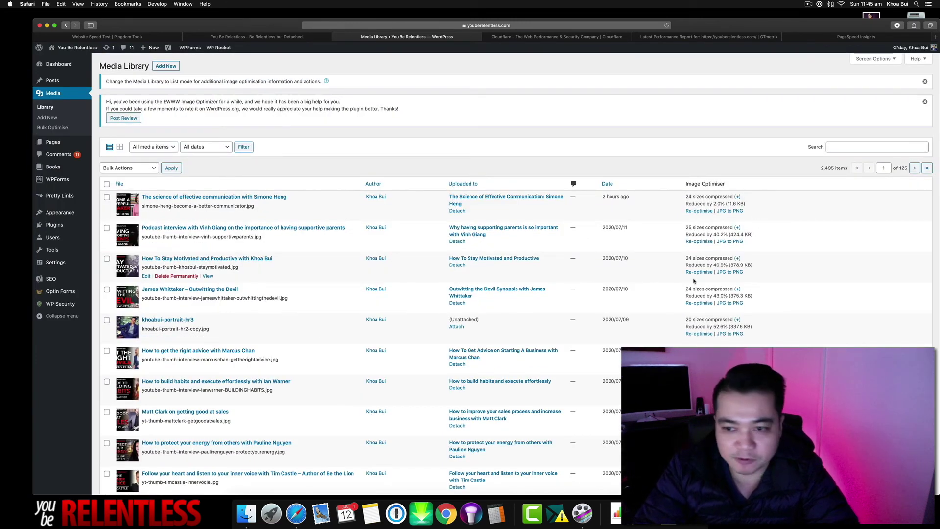
Examine the Image Optimiser column of the media library for the compression savings on each uploaded image
left_click_drag(701, 203, 756, 201)
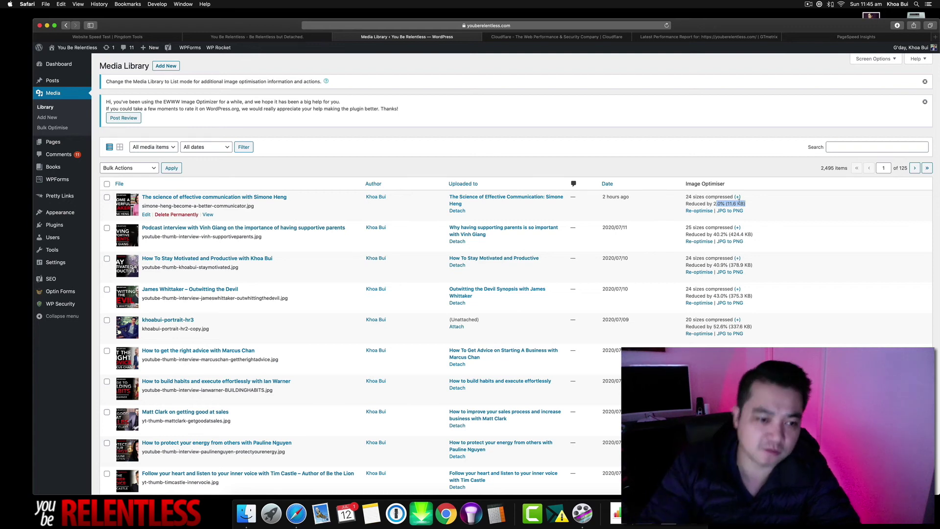
scroll(474, 228, "down", 2)
scroll(455, 233, "up", 2)
scroll(438, 245, "down", 6)
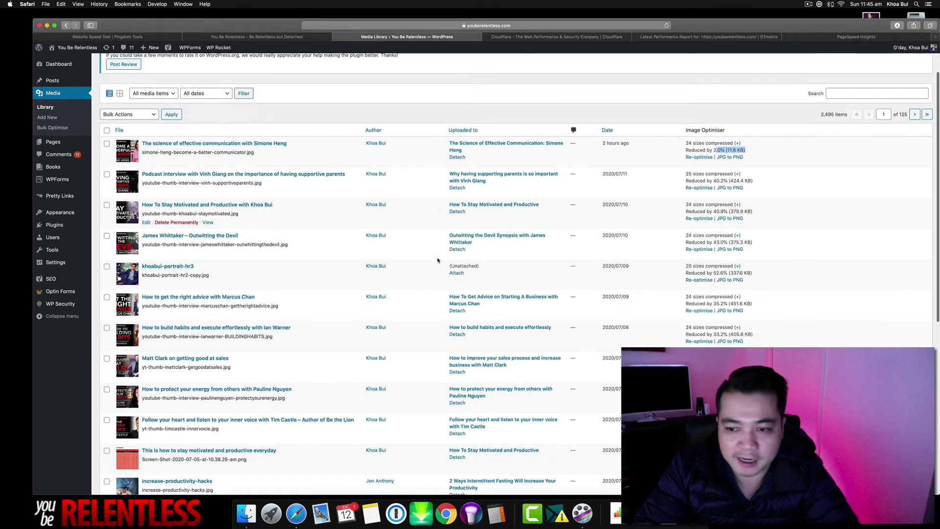
scroll(437, 260, "up", 7)
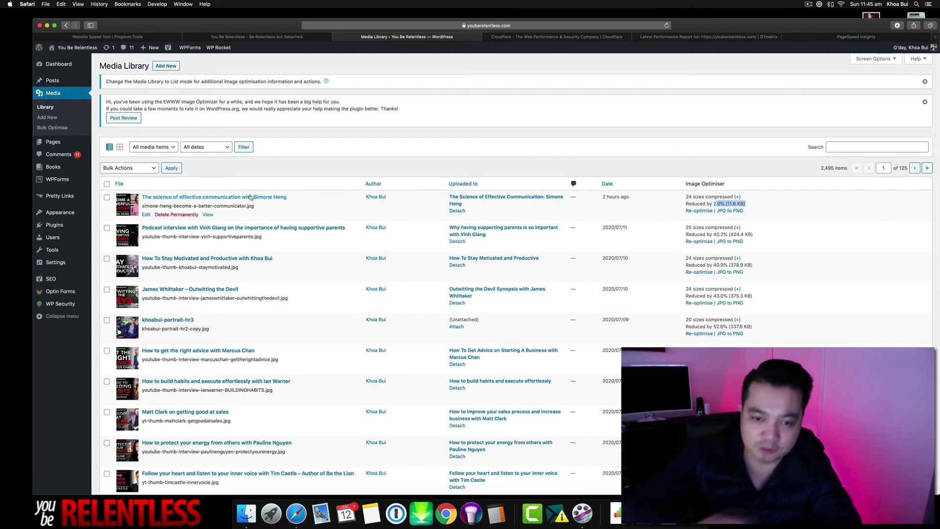
scroll(251, 197, "down", 10)
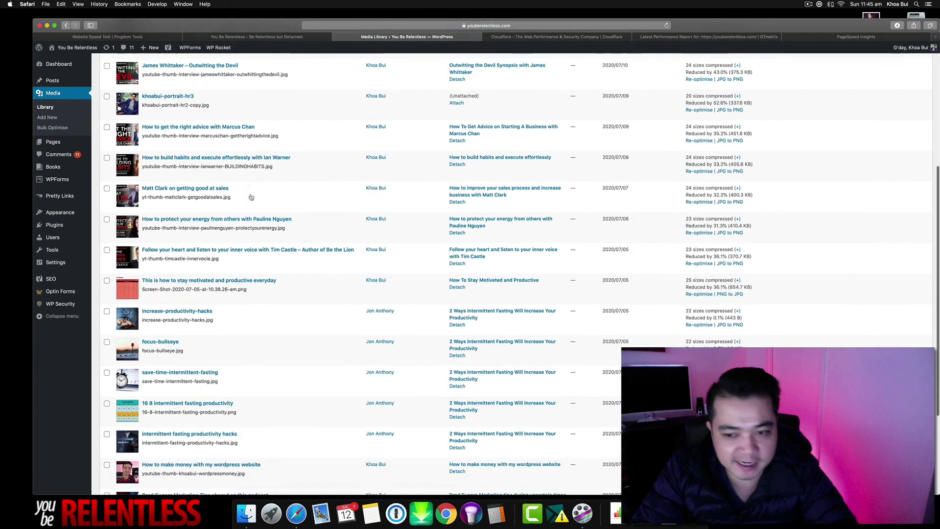
scroll(251, 197, "up", 10)
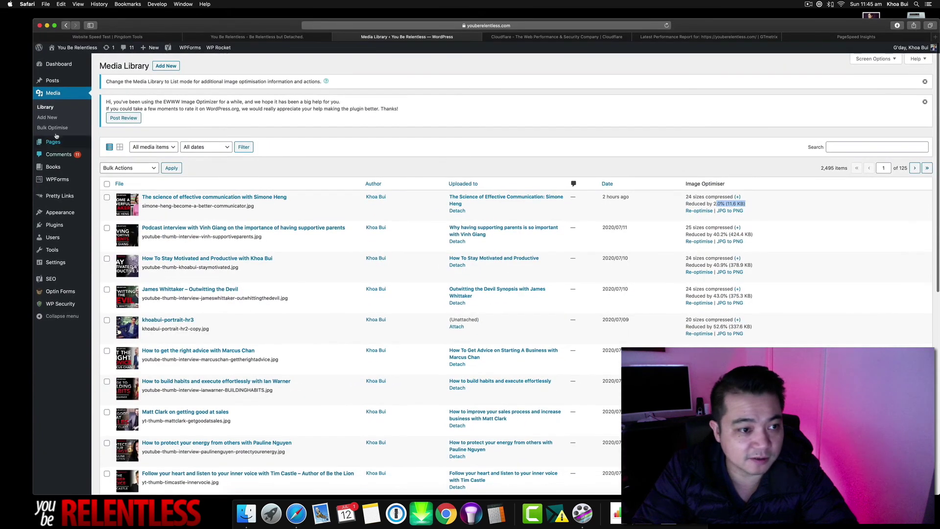
Open the WP Rocket settings from the installed plugins list and look through its dashboard
mouse_move(58, 216)
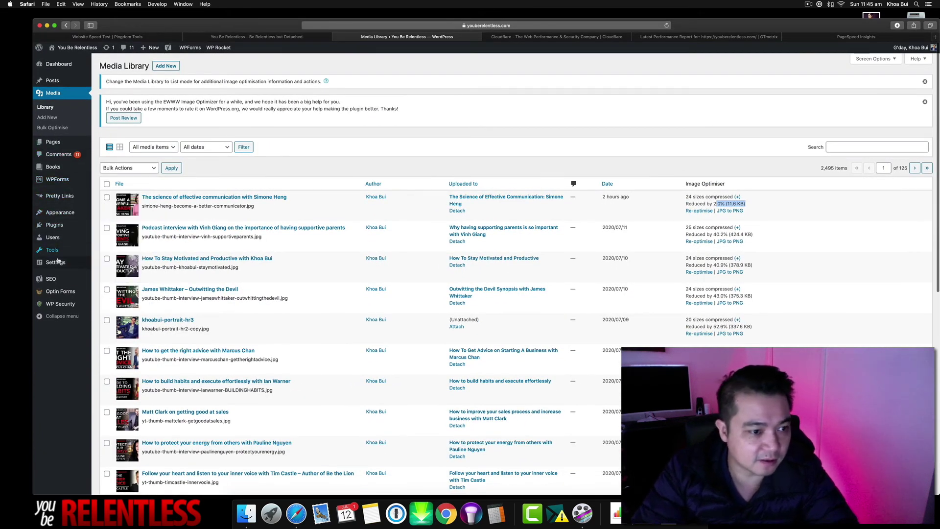
left_click(116, 227)
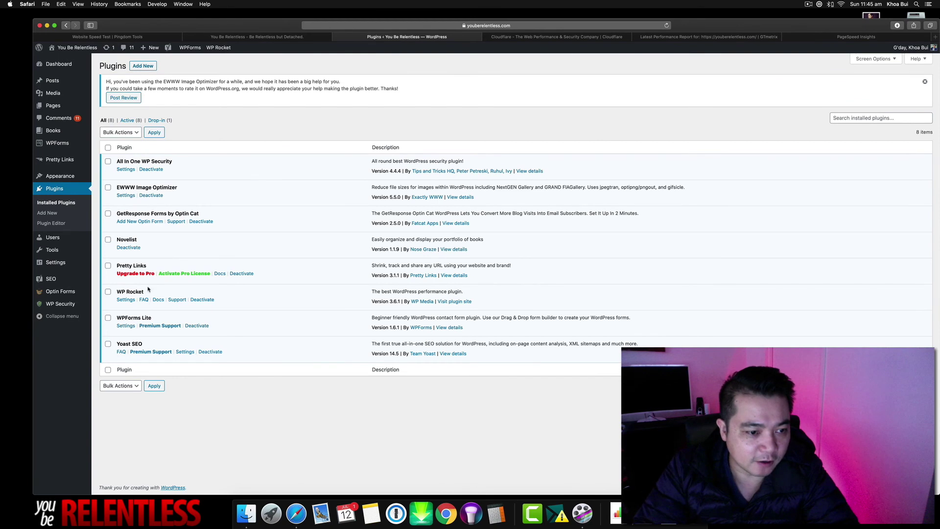
left_click(118, 300)
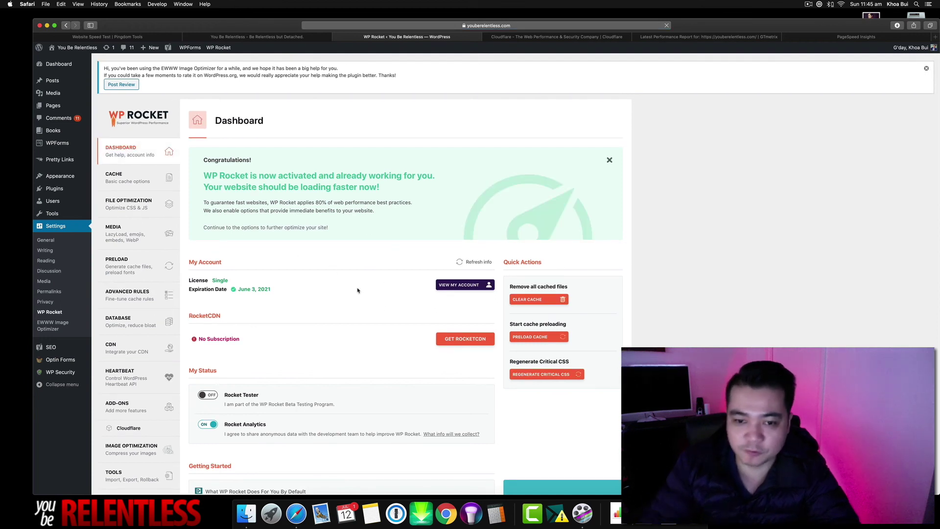
scroll(358, 290, "down", 4)
scroll(416, 289, "down", 1)
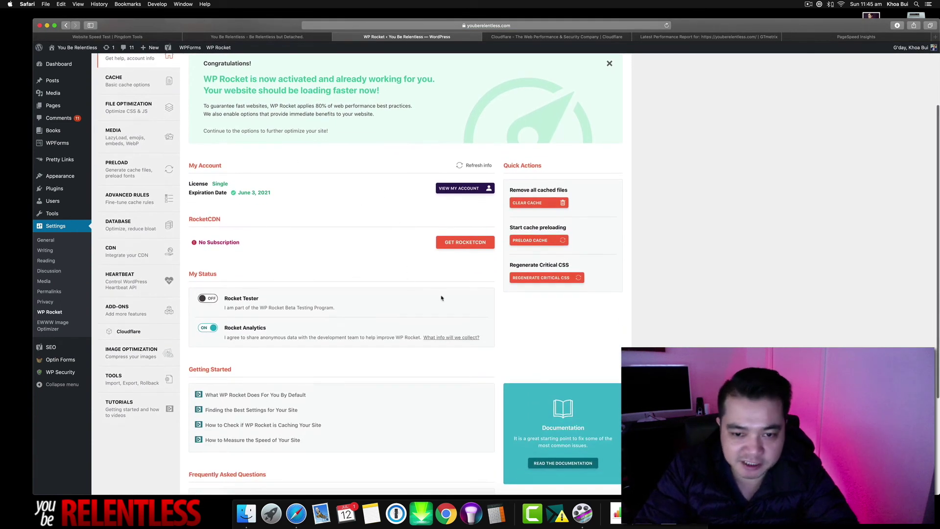
scroll(710, 255, "up", 4)
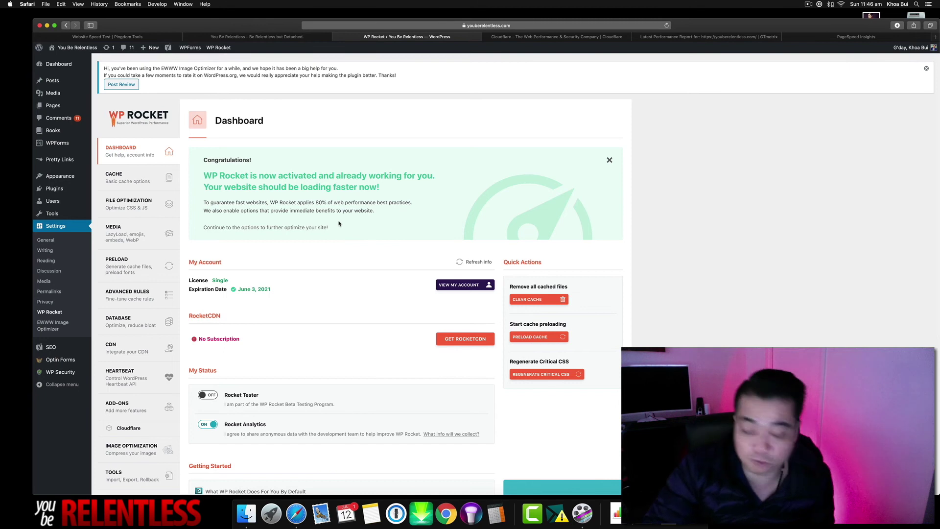
Review WP Rocket's Cache, File Optimization, Media, Preload, Advanced Rules and Database settings, and return to its dashboard
left_click(128, 178)
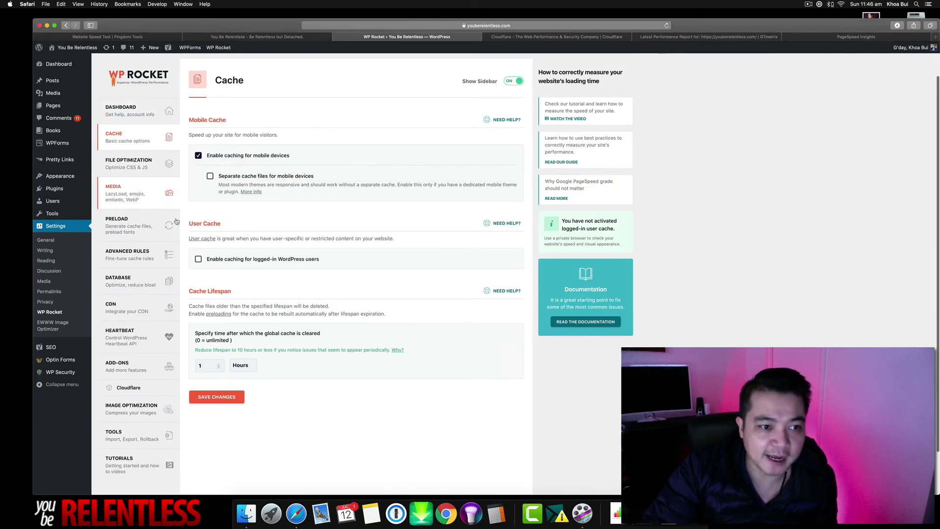
left_click(126, 166)
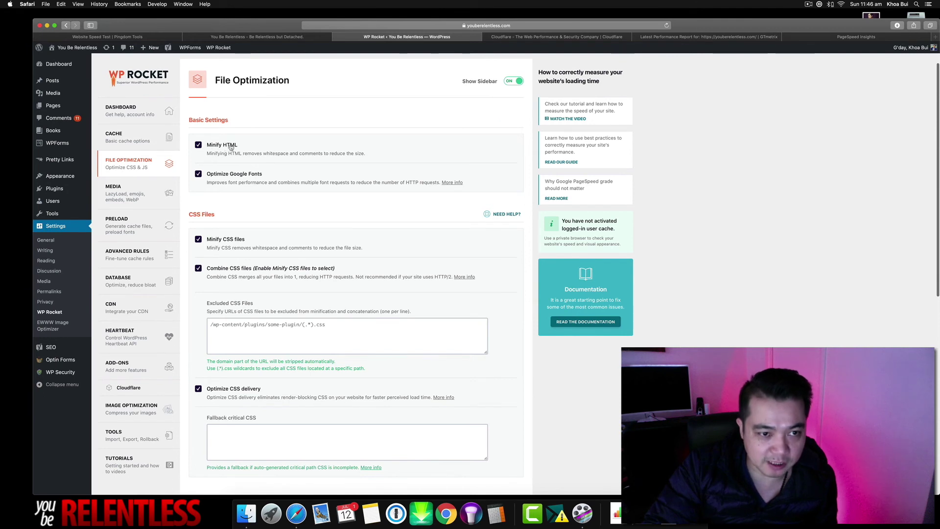
left_click(161, 201)
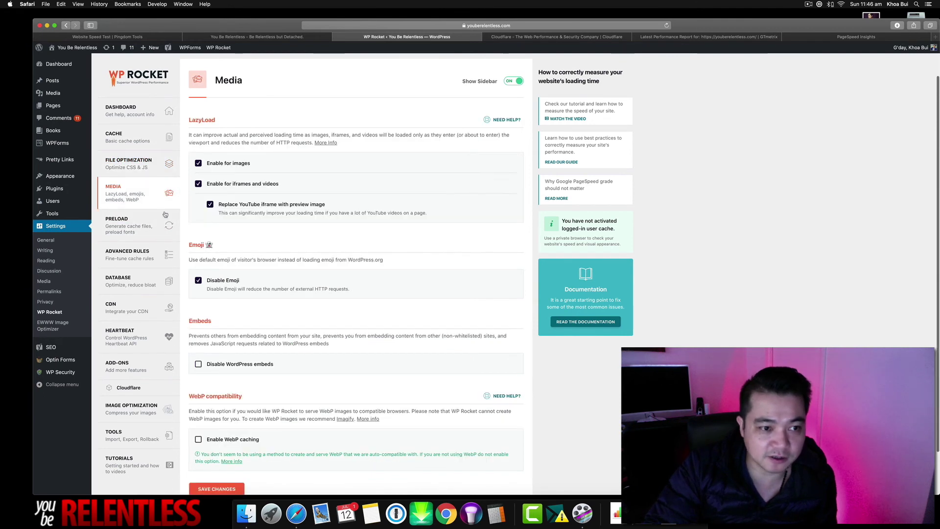
scroll(294, 228, "down", 2)
left_click(141, 176)
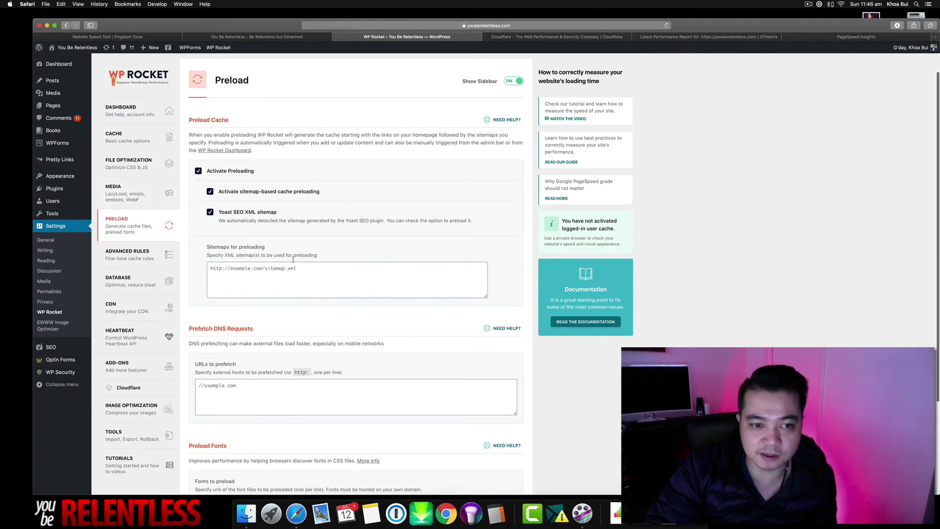
left_click(134, 261)
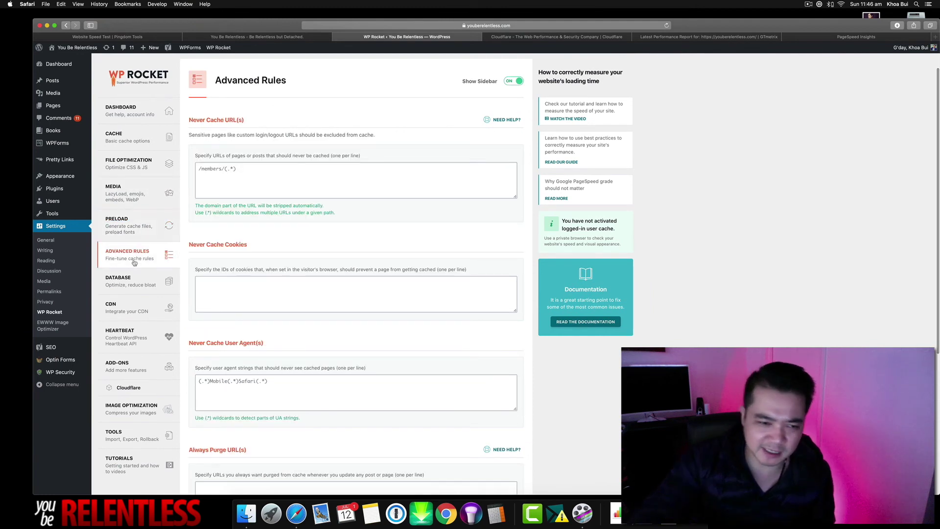
left_click(131, 281)
left_click(128, 110)
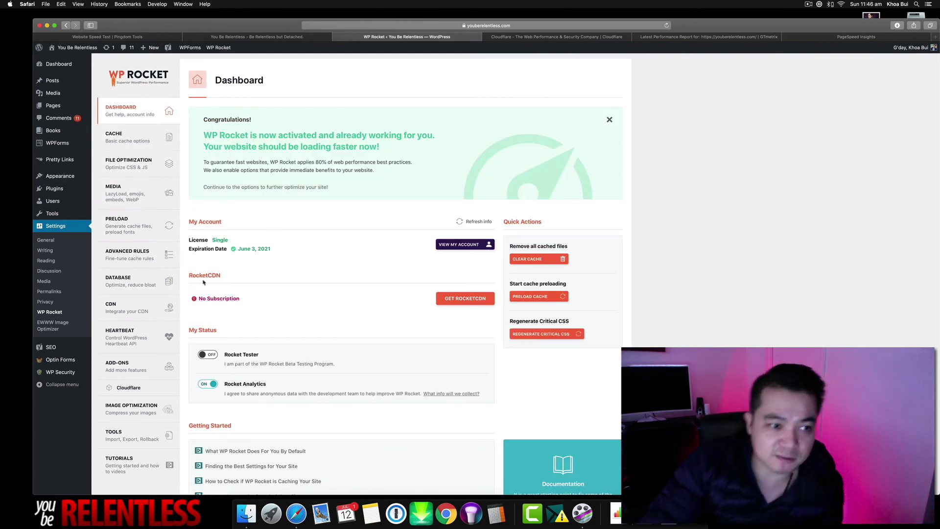
Revisit the live home page and highlight the fully loaded time in the GTmetrix report and the load time in Pingdom
left_click(250, 37)
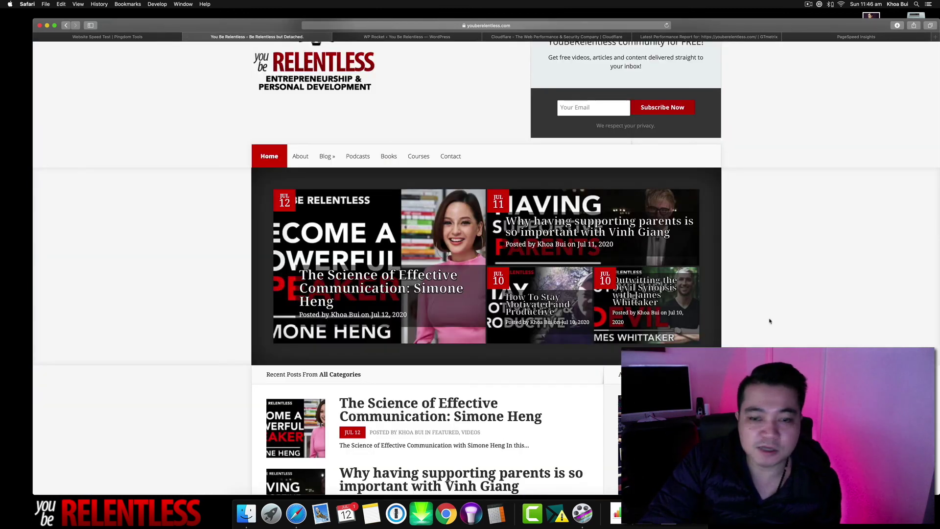
scroll(788, 316, "up", 3)
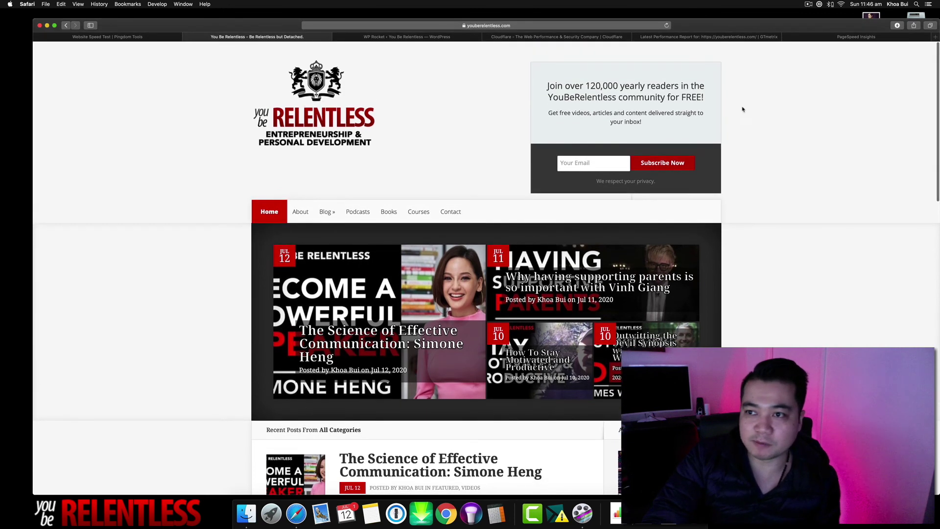
left_click(742, 37)
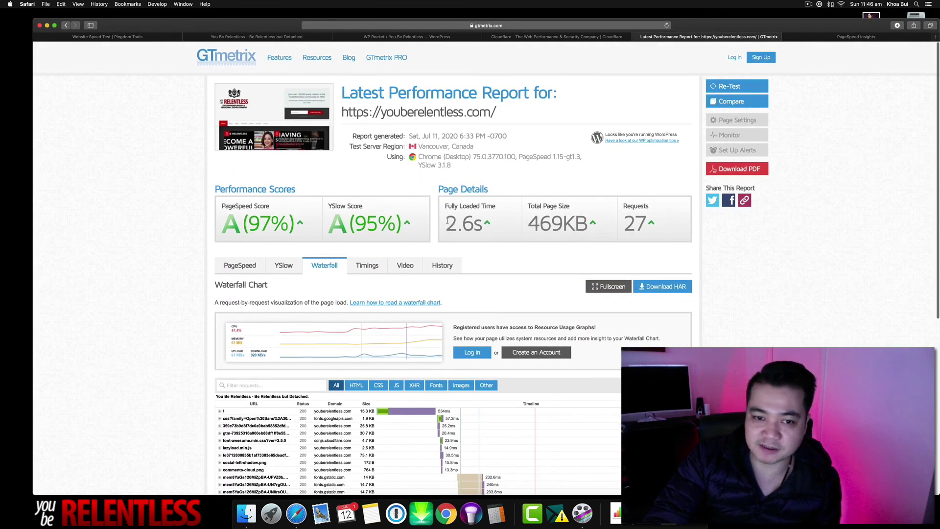
left_click_drag(447, 221, 545, 226)
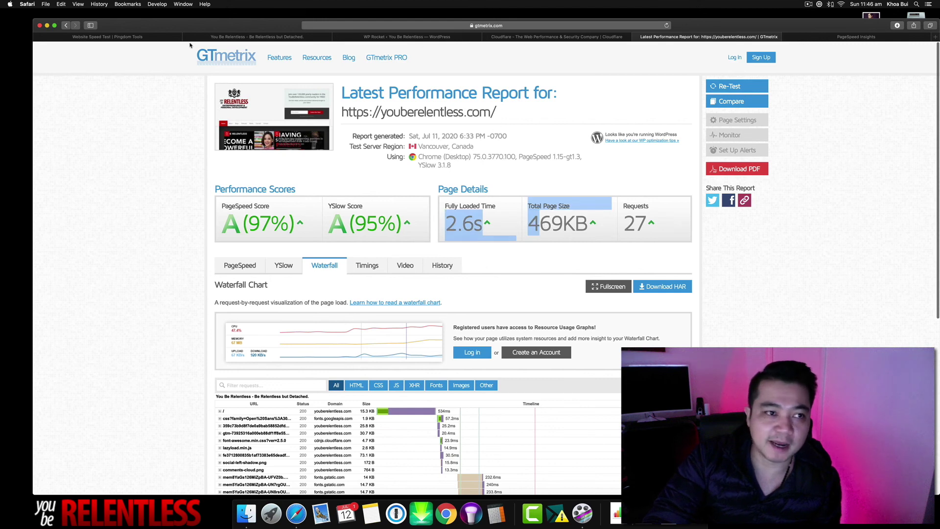
left_click(108, 37)
triple_click(493, 338)
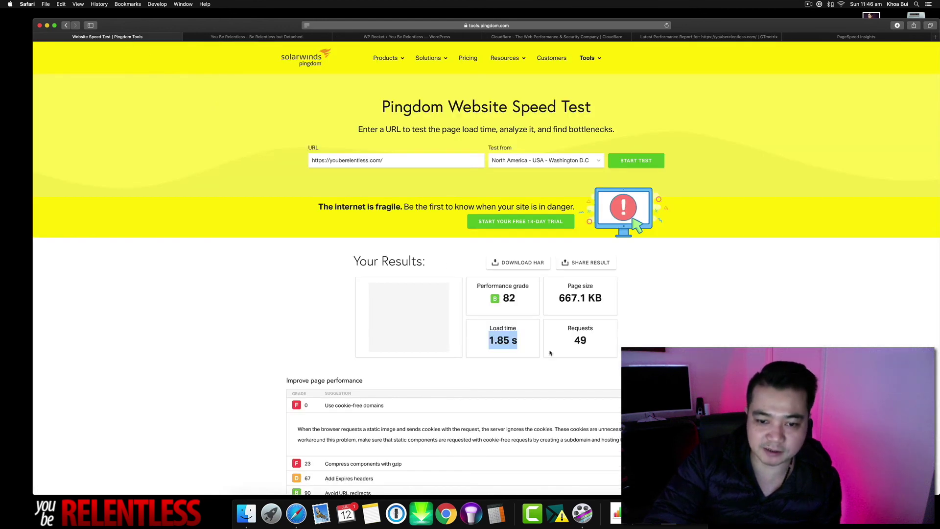
Clear the highlighted load time in the Pingdom results and look over the featured and recent posts on the live home page
left_click(493, 339)
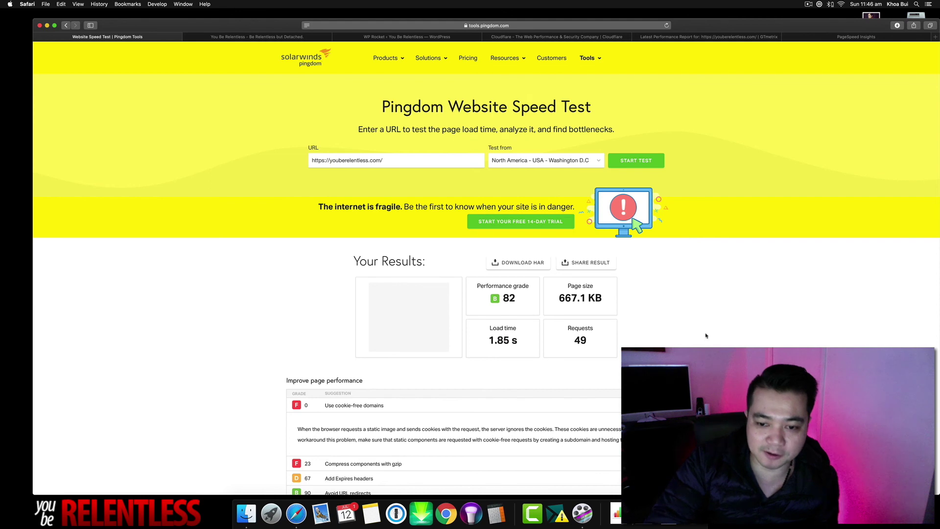
key("ctrl+Tab")
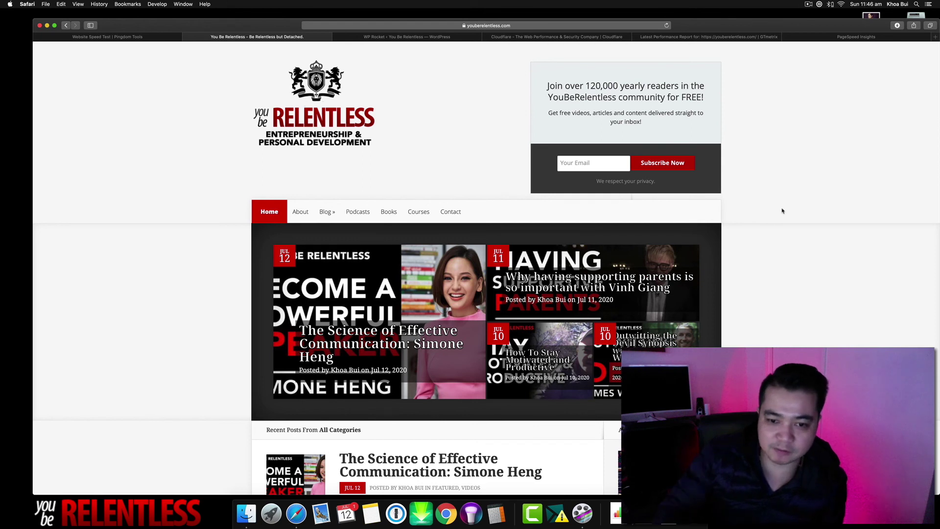
scroll(782, 210, "down", 10)
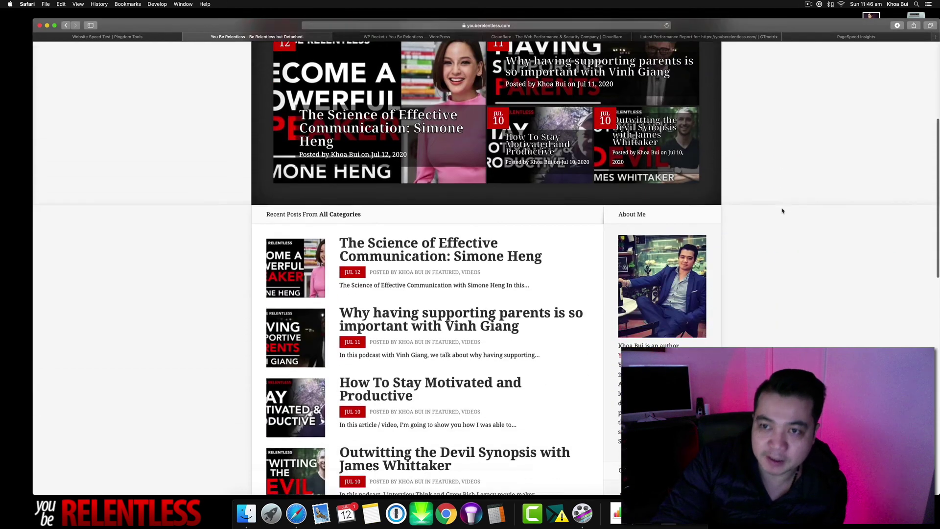
scroll(782, 208, "up", 10)
Revisit the PageSpeed Insights desktop report, the Cloudflare site and the WP Rocket dashboard, and return to the Pingdom results
left_click(841, 35)
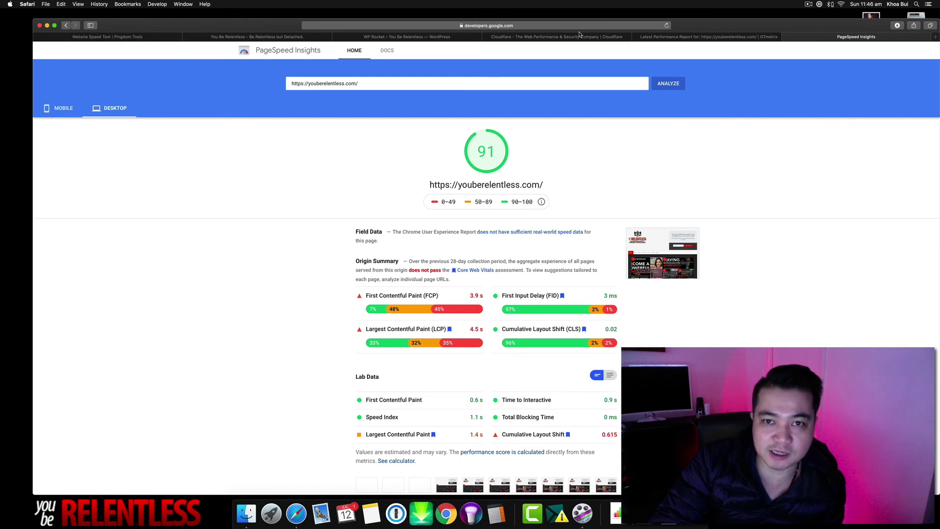
left_click(605, 37)
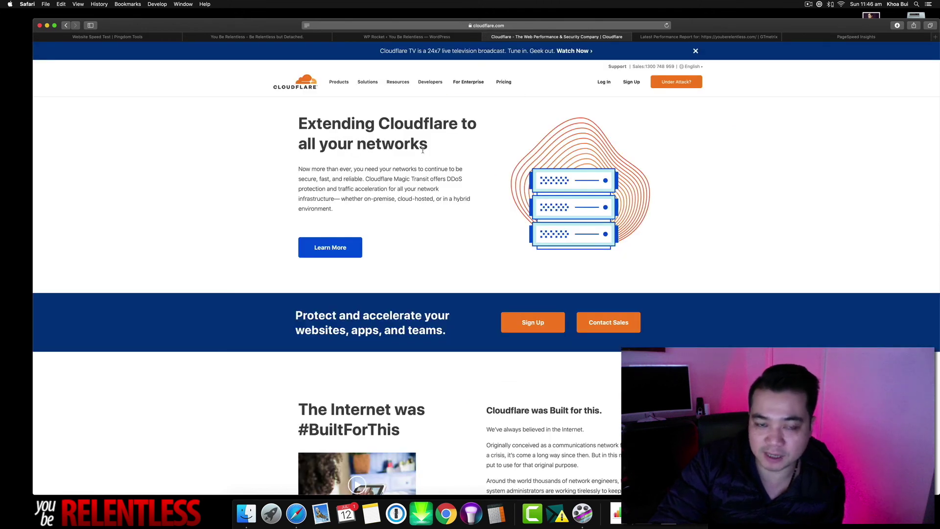
left_click(425, 38)
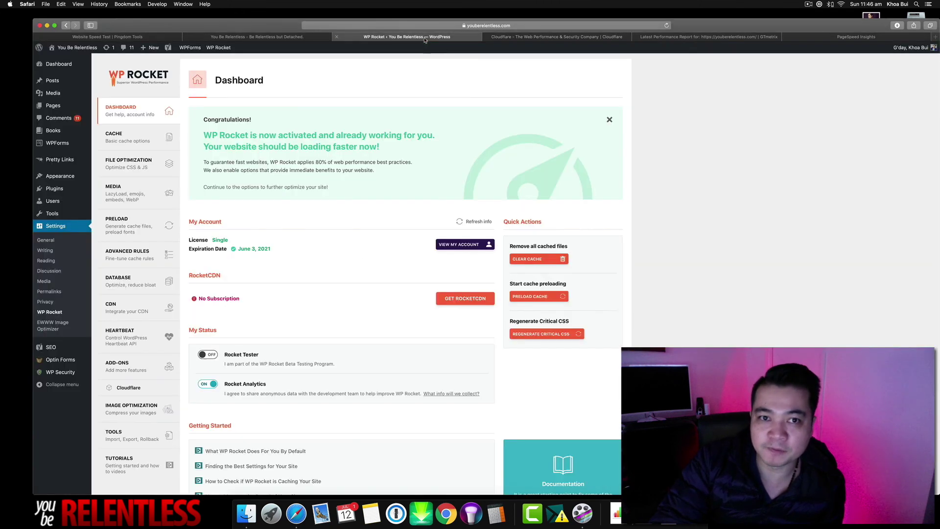
left_click(299, 37)
left_click(149, 38)
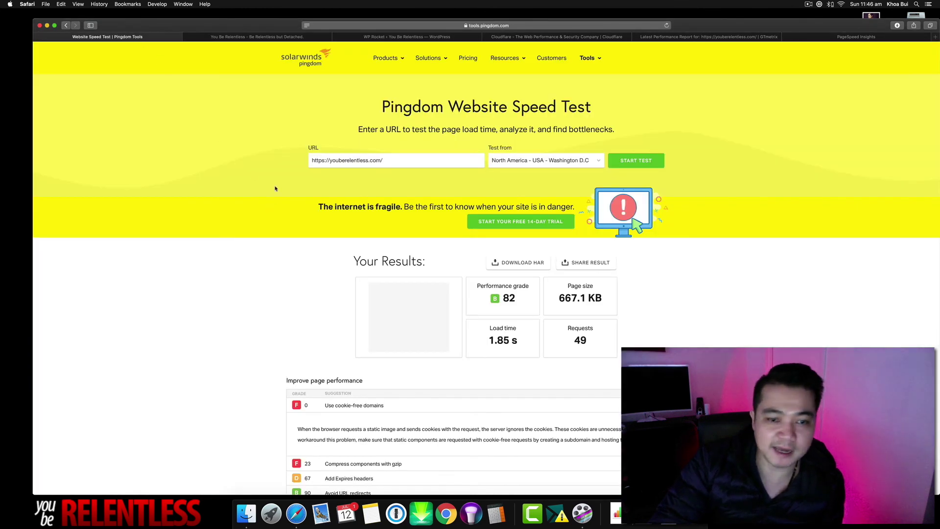
Examine the performance scores, page details and waterfall chart in the GTmetrix report for youberelentless.com
left_click(699, 38)
left_click(159, 220)
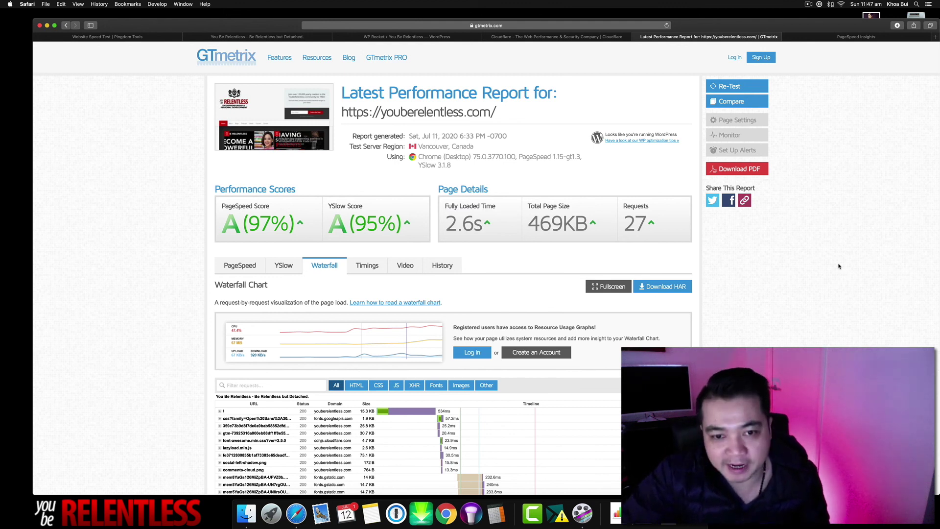
scroll(838, 265, "down", 10)
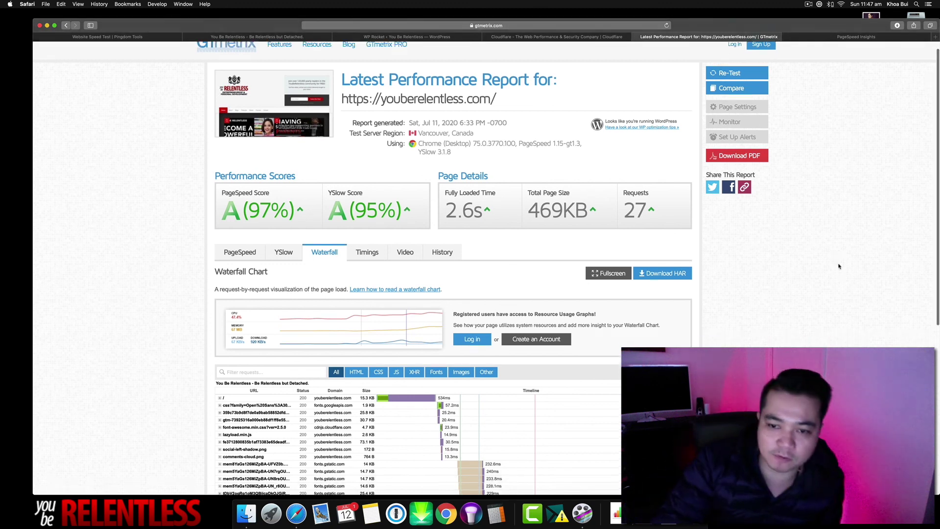
scroll(838, 265, "up", 10)
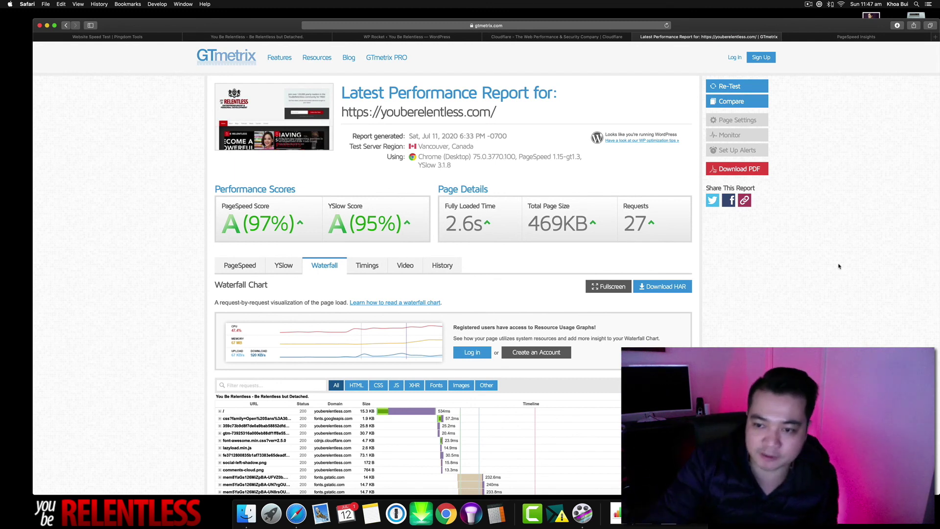
scroll(839, 266, "down", 10)
scroll(839, 266, "up", 10)
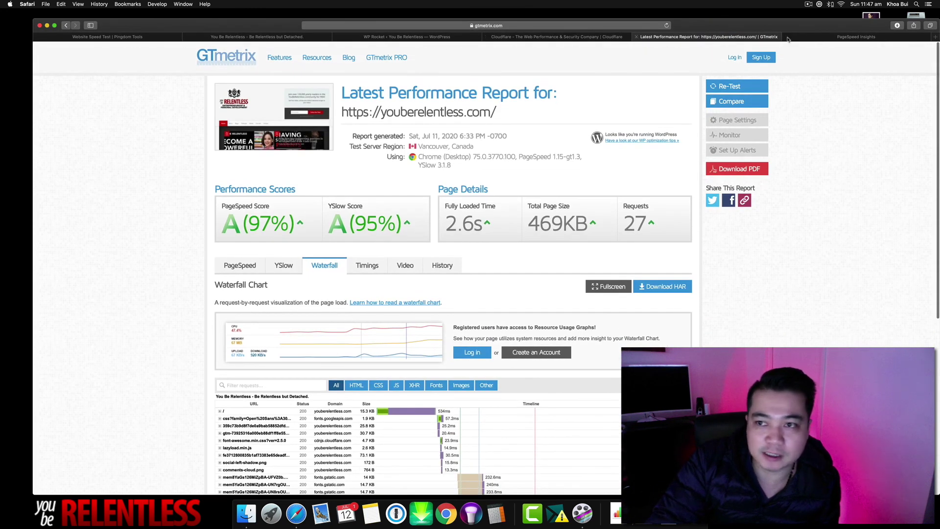
Glance at the WP Rocket dashboard again and browse the live home page's featured and recent posts
left_click(786, 39)
left_click(594, 39)
left_click(407, 37)
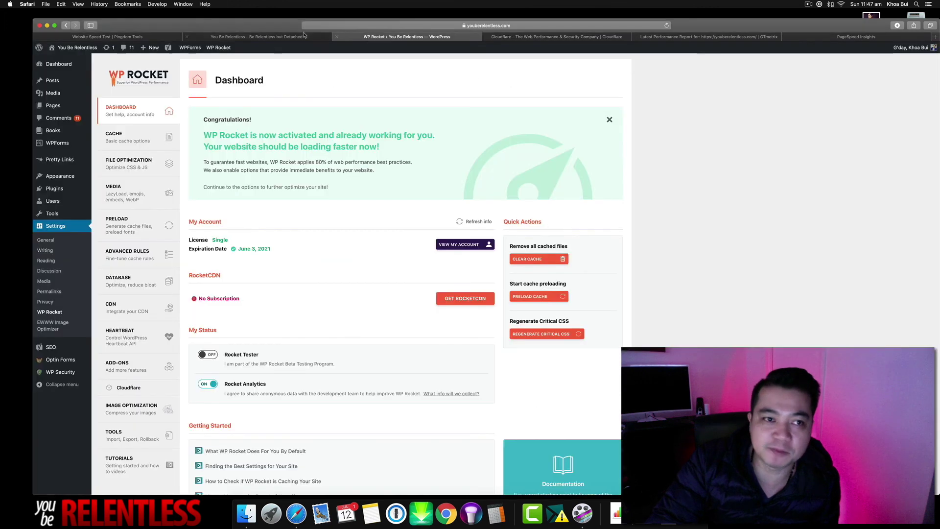
left_click(257, 37)
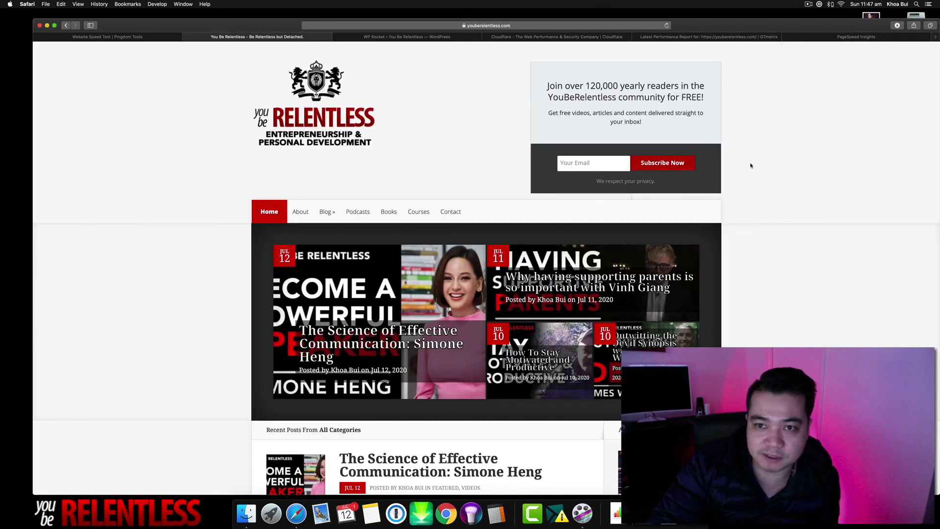
scroll(822, 265, "down", 10)
scroll(823, 265, "up", 10)
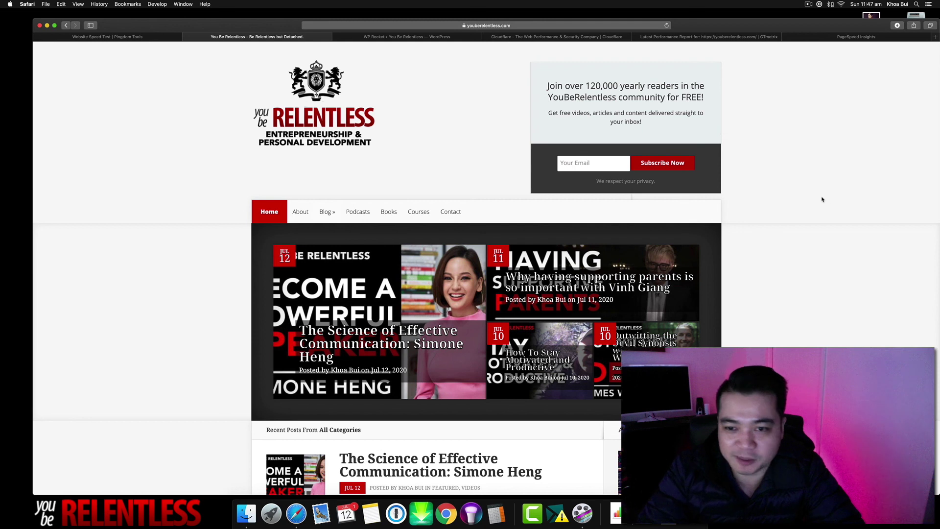
scroll(796, 200, "down", 5)
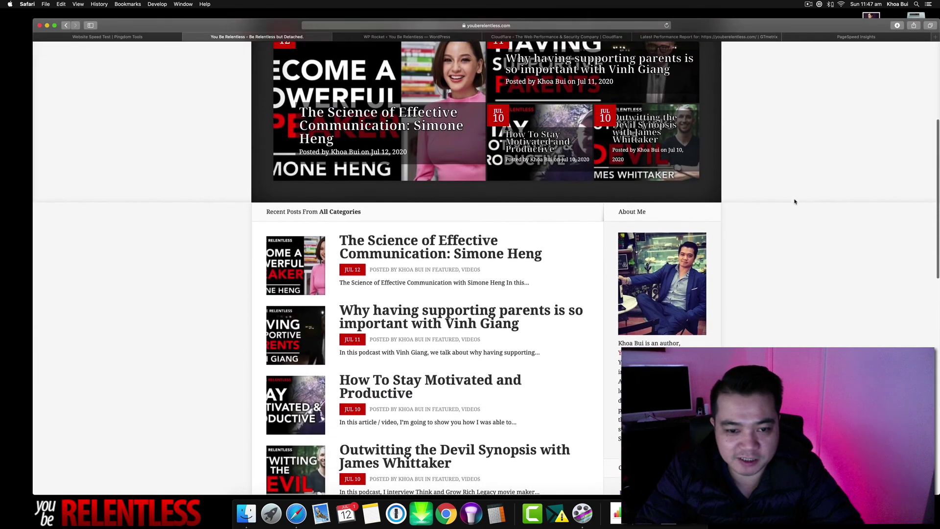
scroll(794, 201, "up", 6)
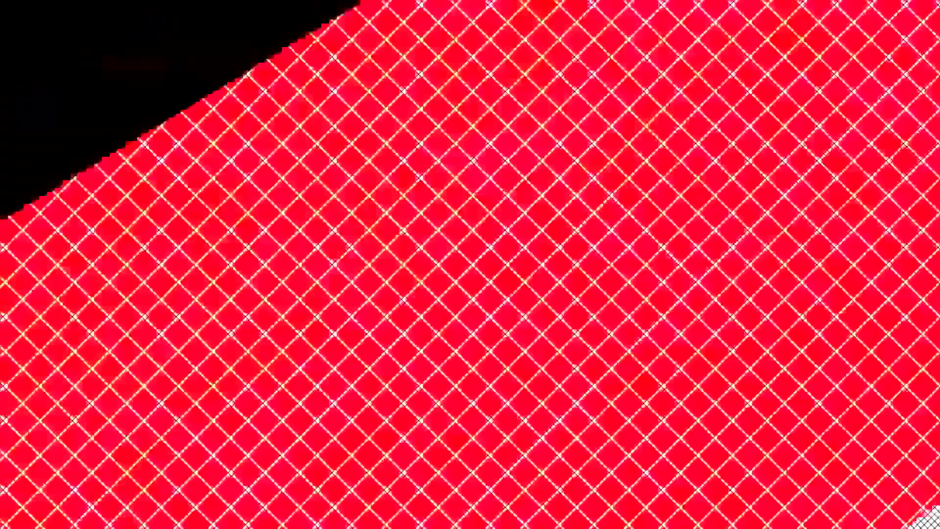